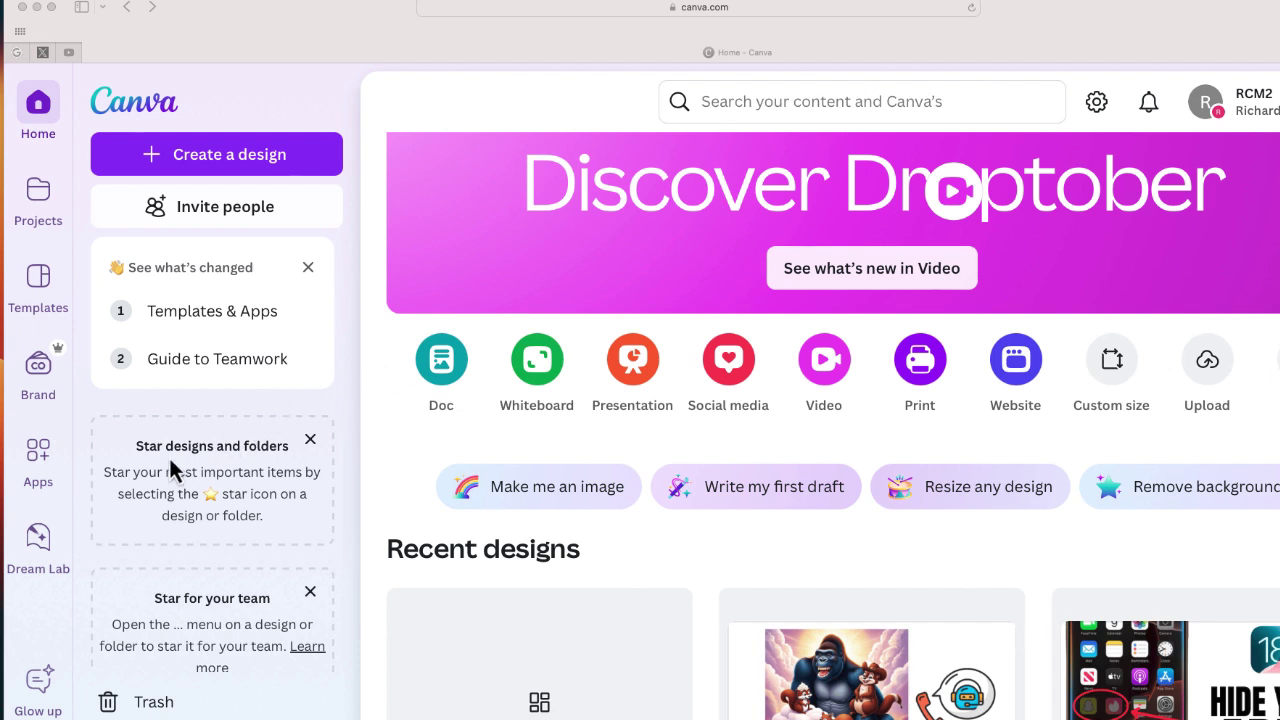
Open Dream Lab from Canva's left sidebar.
click(40, 544)
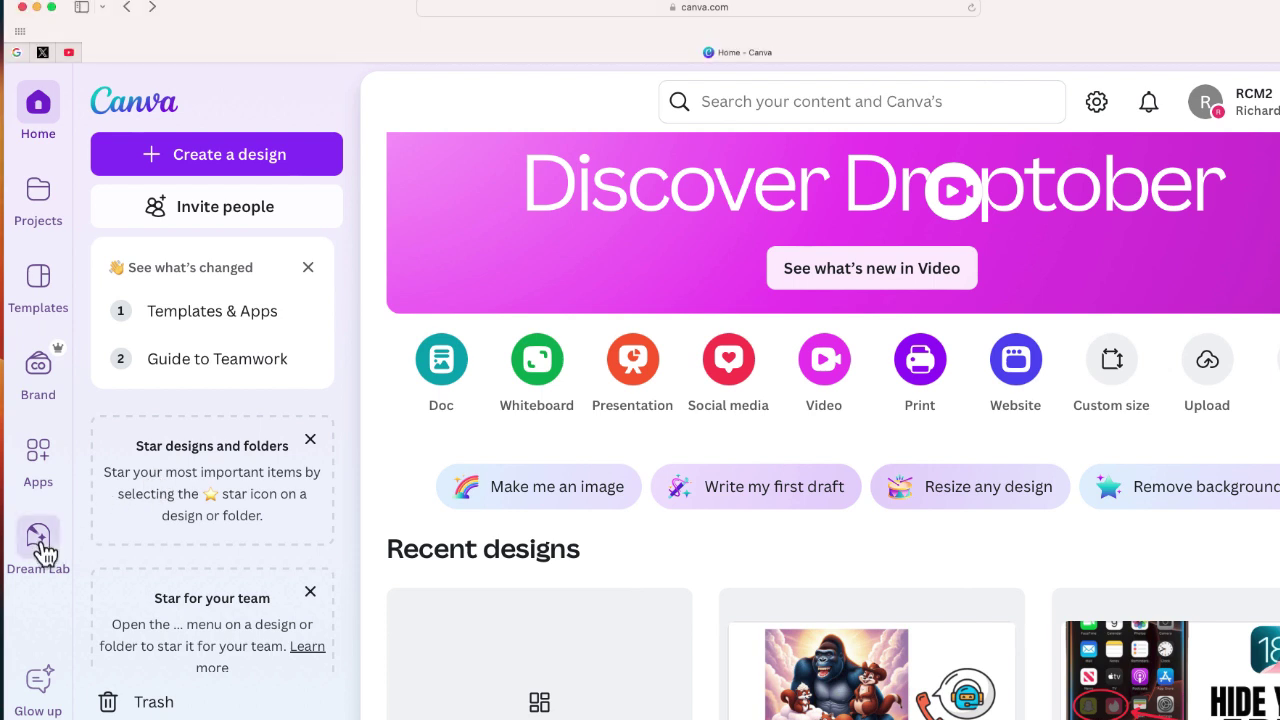
click(42, 550)
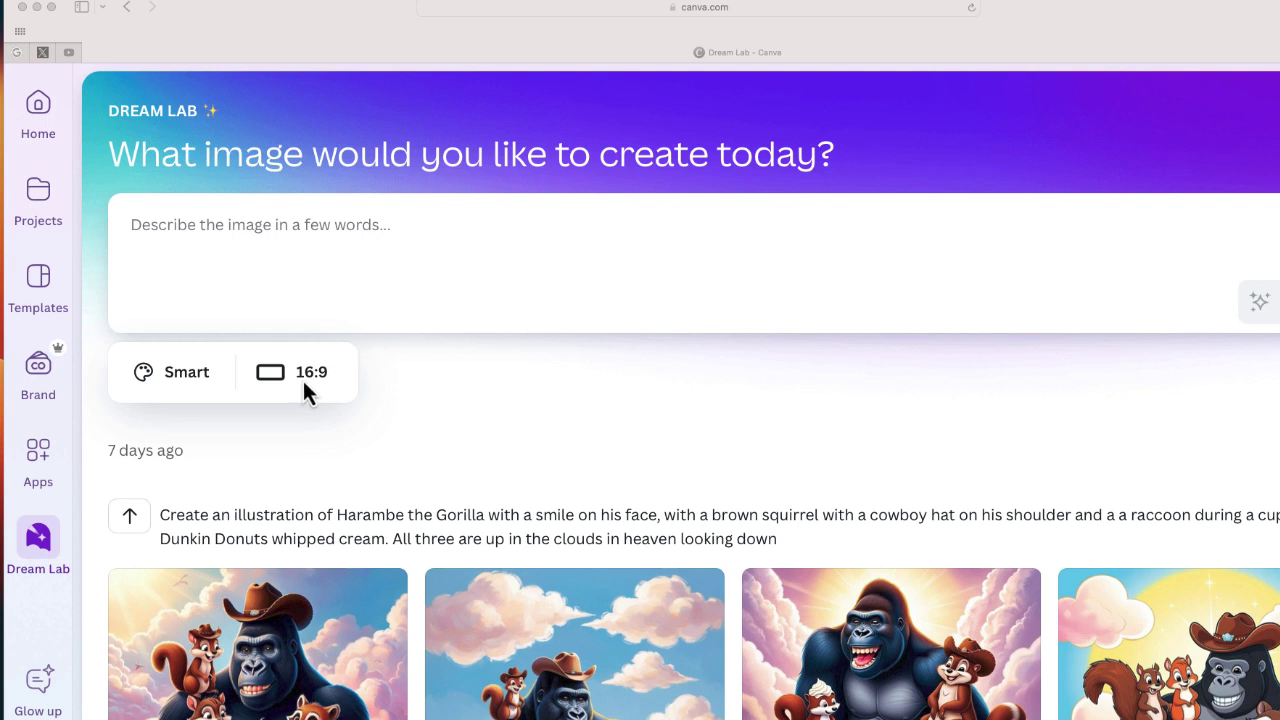
Pick Illustration from the Dream Lab style thumbnails in place of Smart.
click(189, 378)
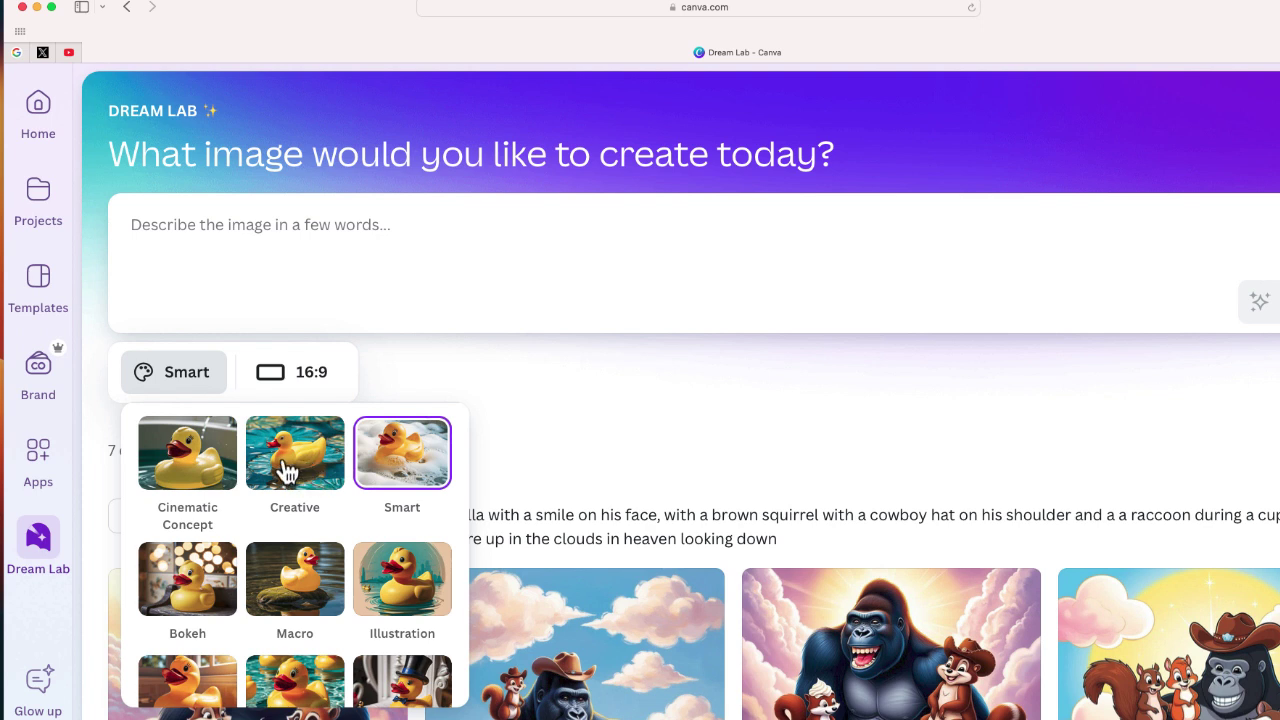
scroll(275, 488, down, 1)
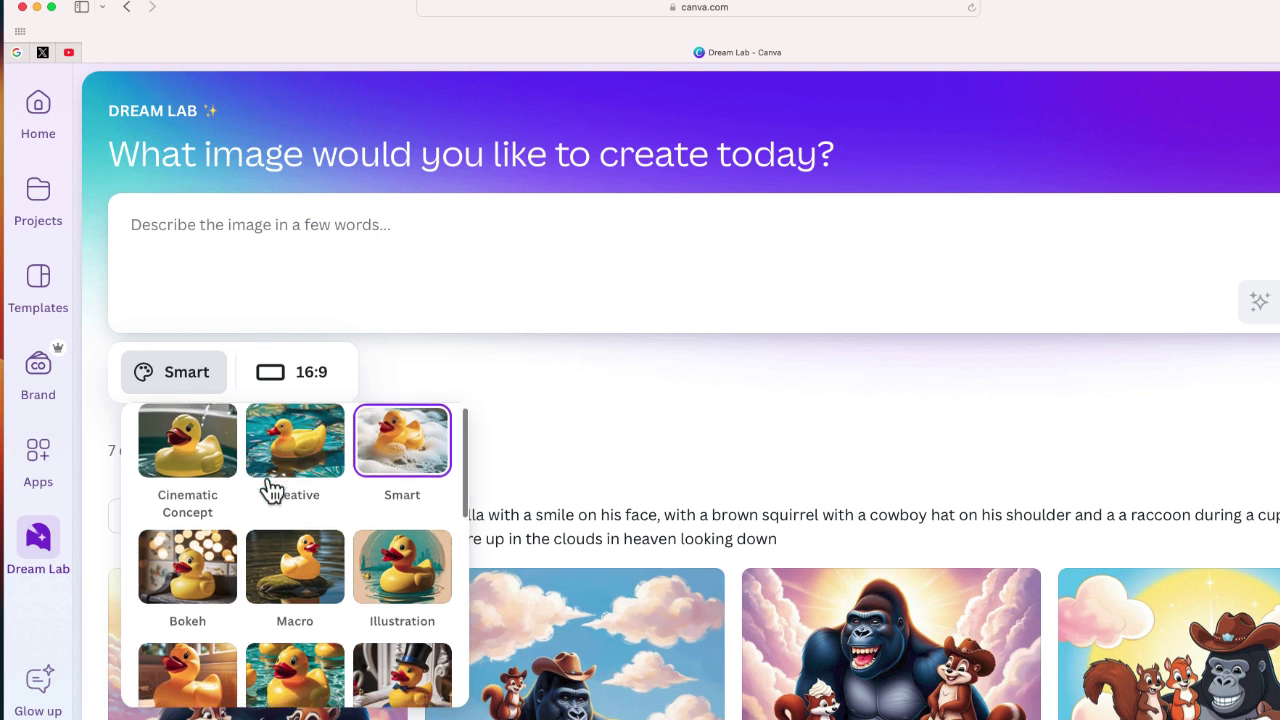
scroll(272, 490, down, 5)
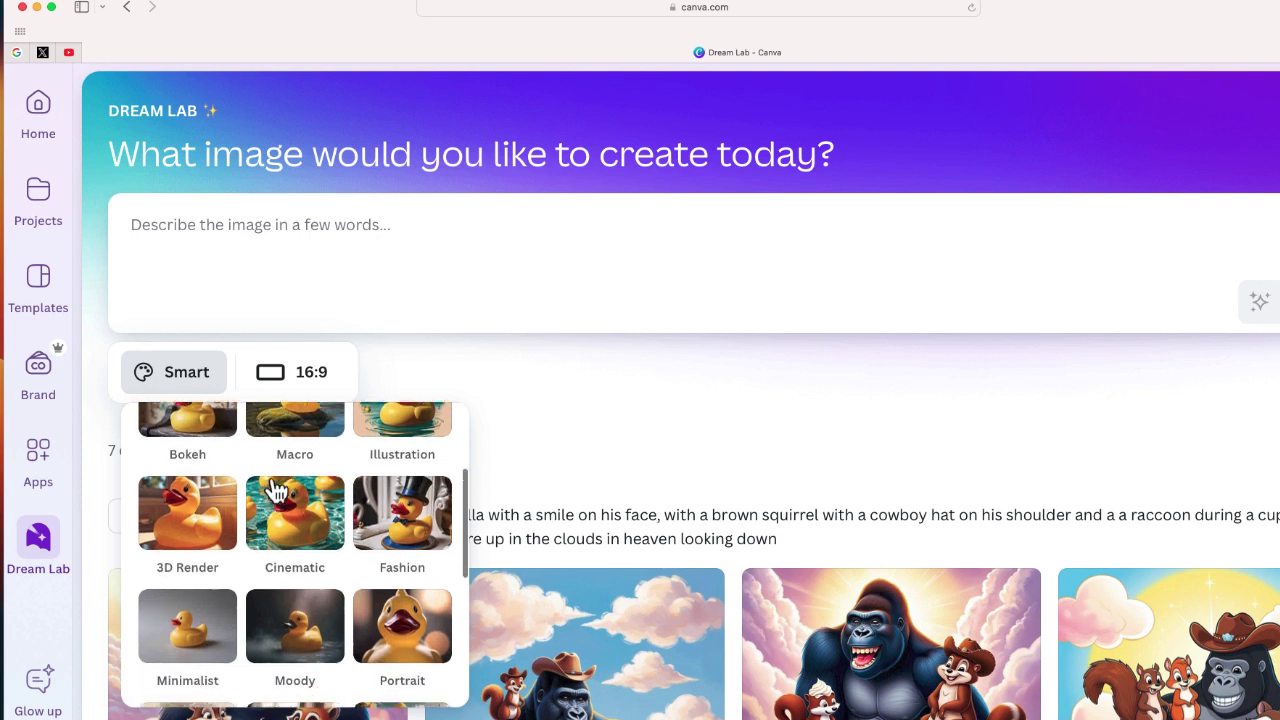
scroll(279, 490, down, 5)
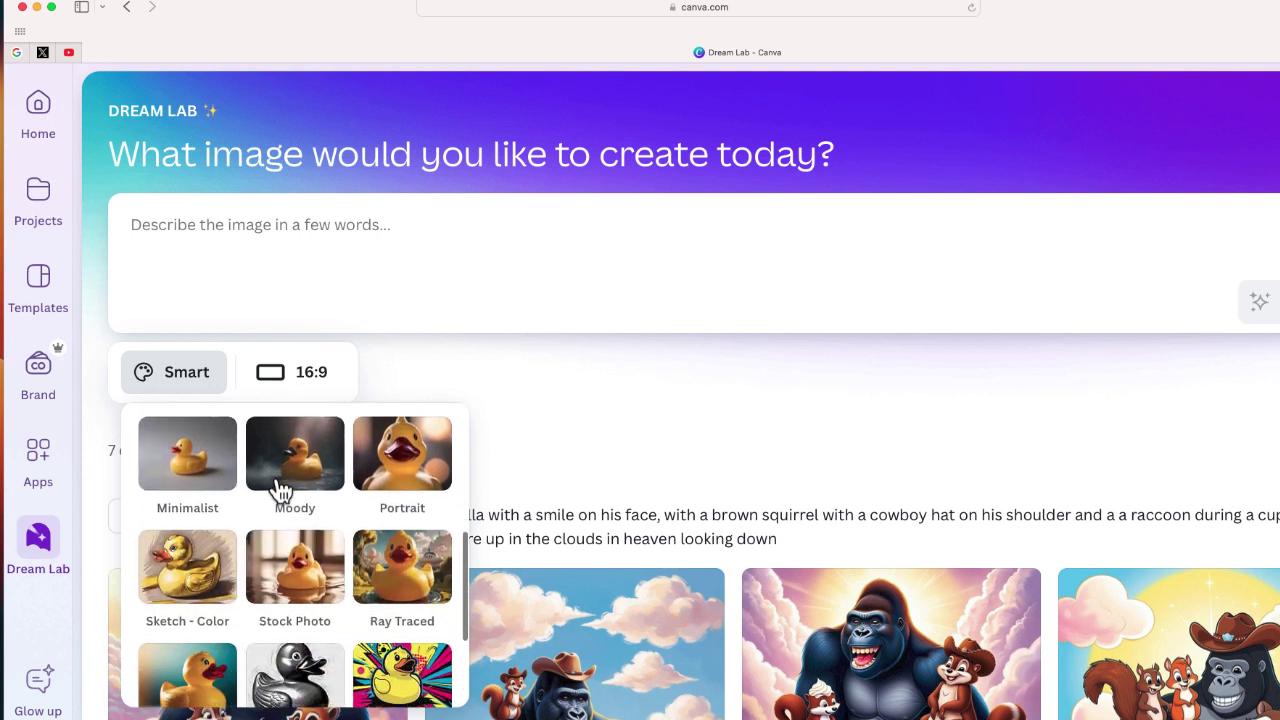
scroll(281, 490, down, 4)
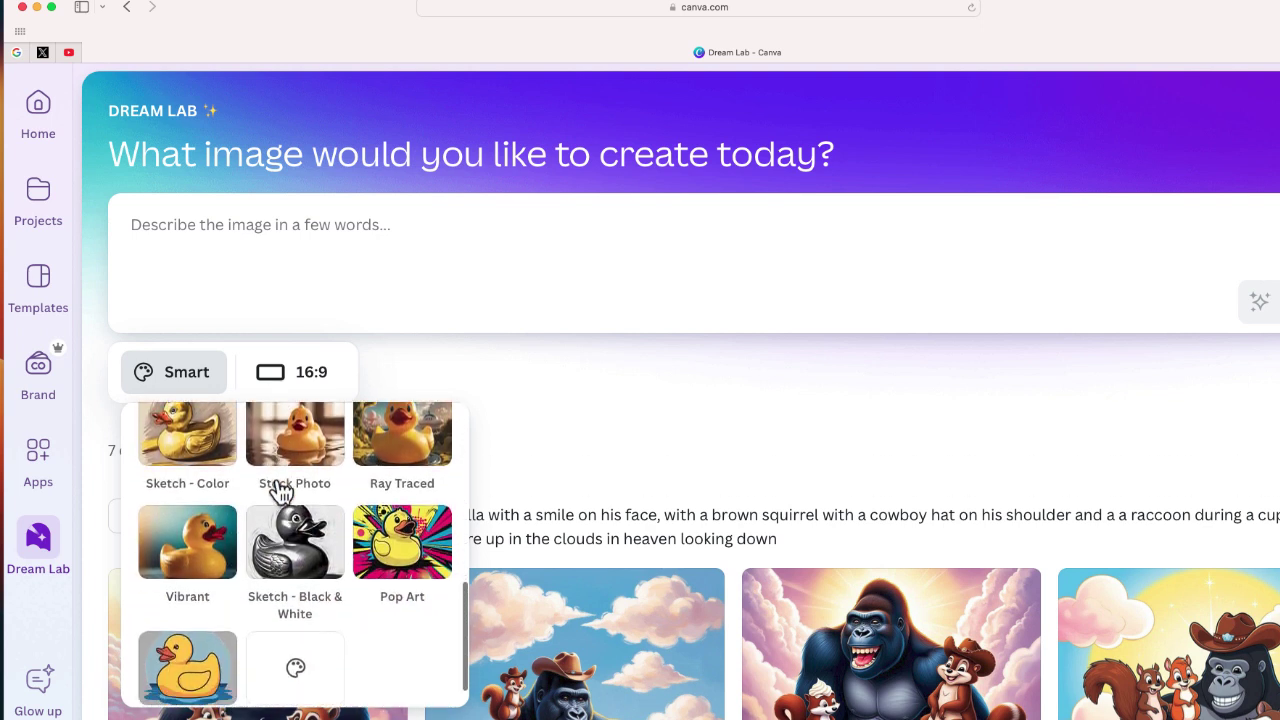
scroll(281, 490, up, 4)
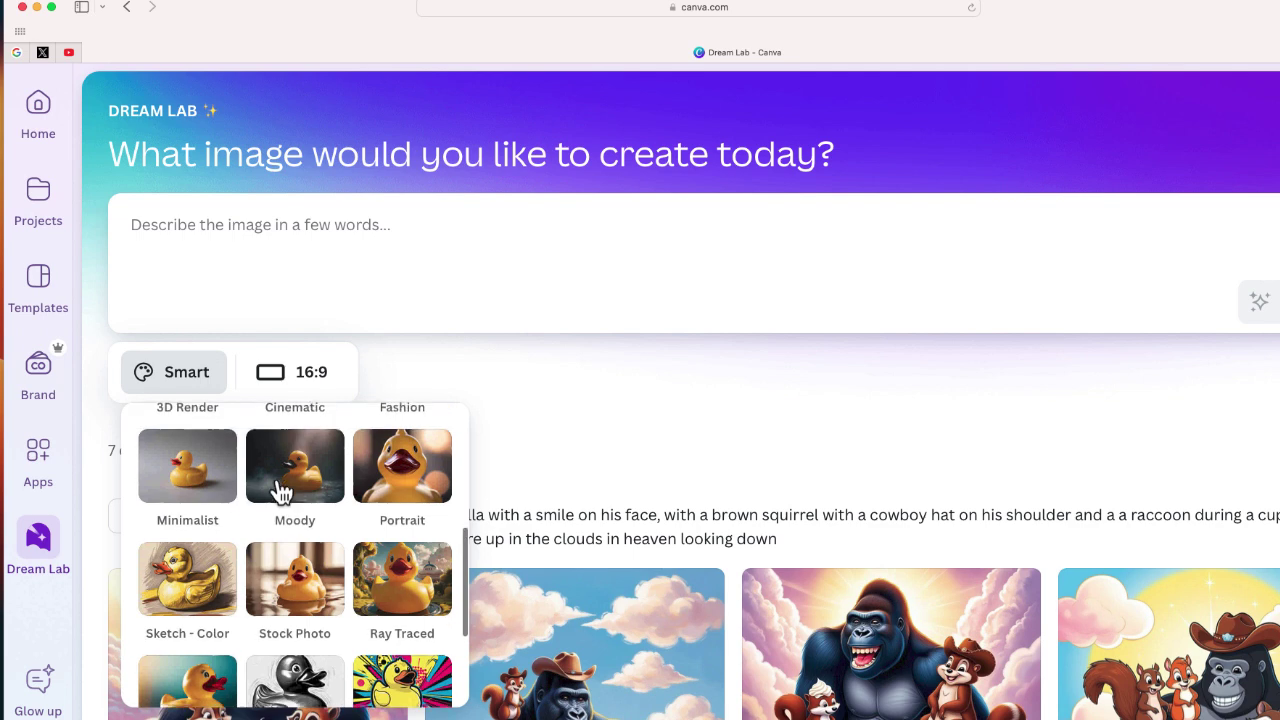
scroll(281, 490, down, 5)
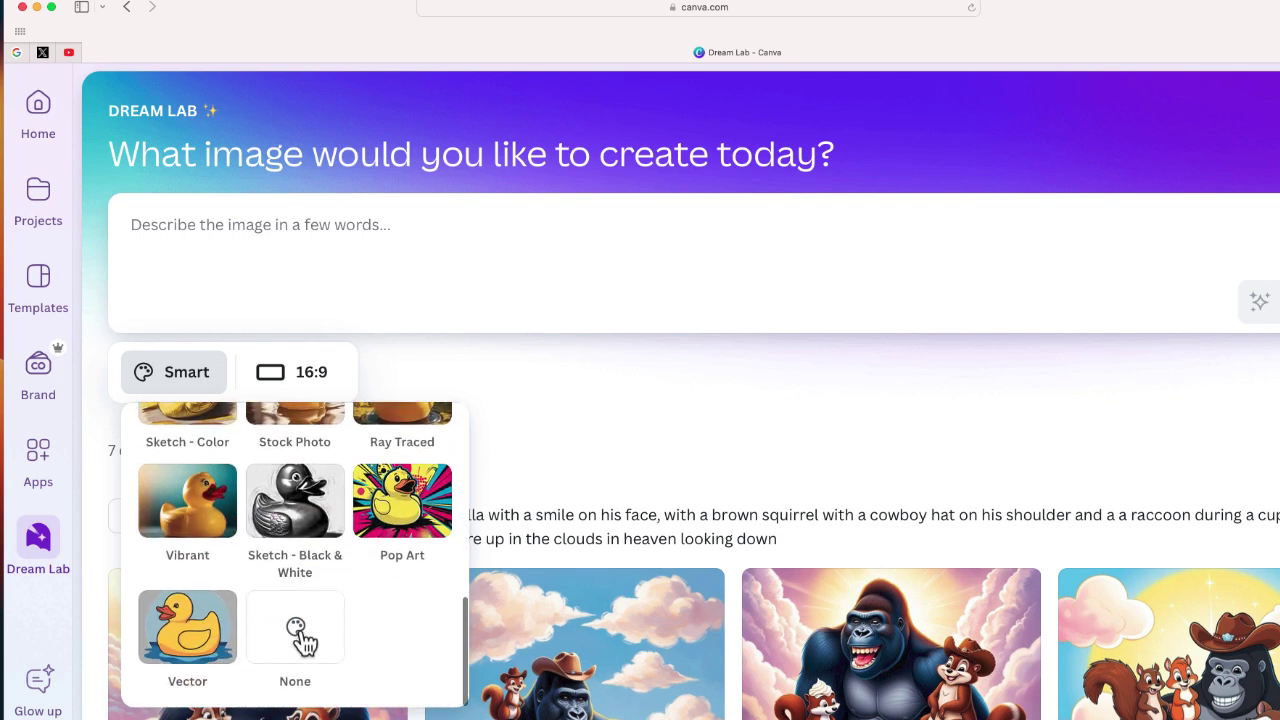
scroll(303, 637, up, 2)
scroll(303, 637, down, 2)
scroll(305, 640, up, 8)
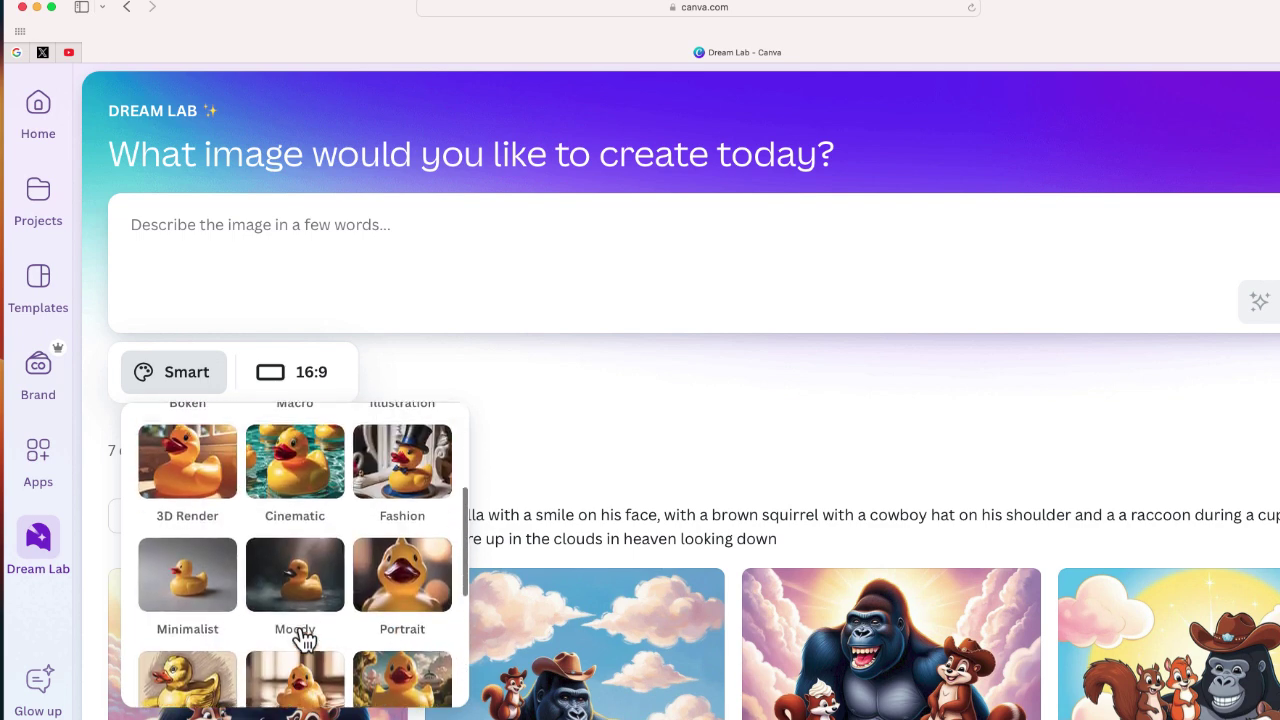
scroll(305, 640, up, 4)
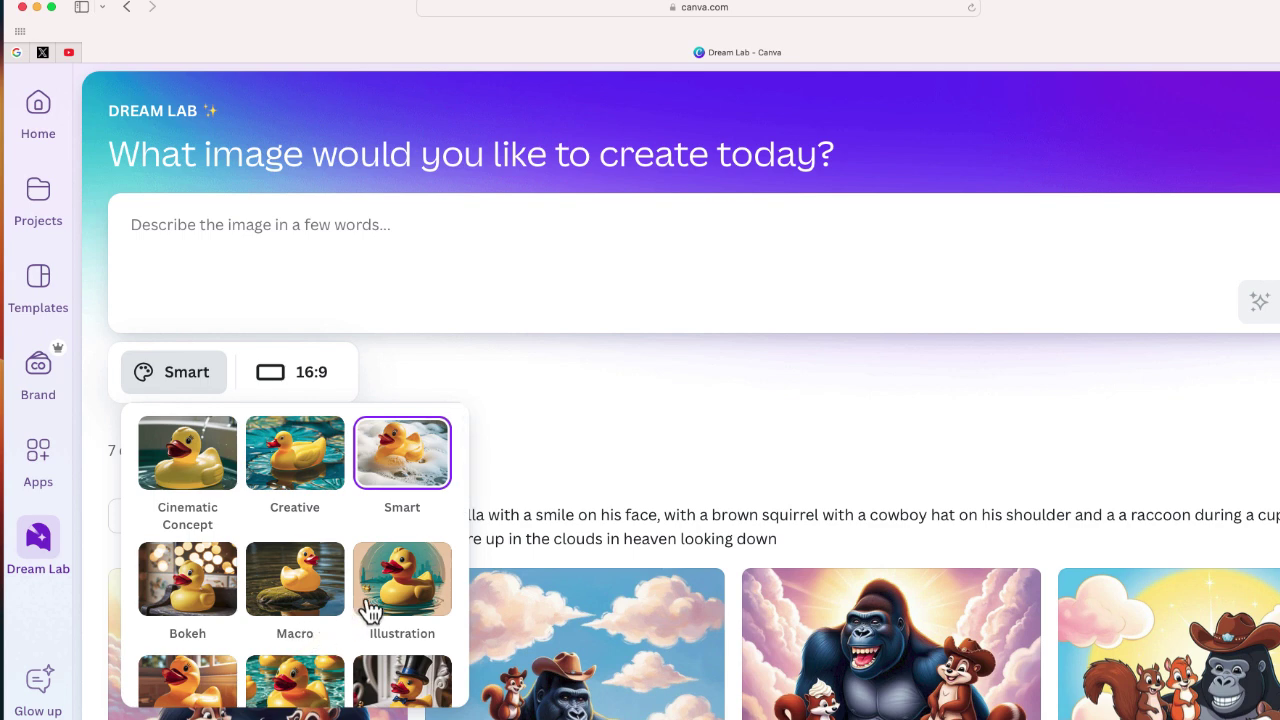
click(400, 604)
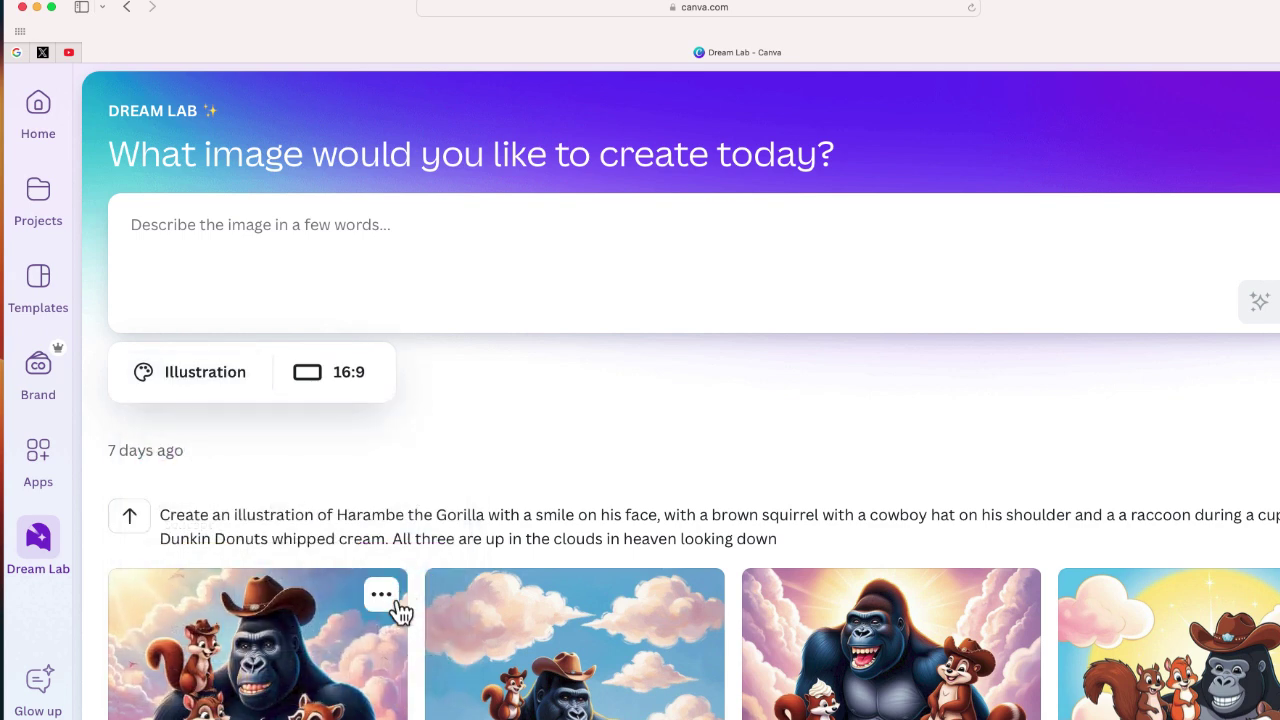
Paste the cozy café prompt with raccoon, fox and cat, correct 'café', and create images.
click(202, 236)
text(cozy café where animals are the patrons, featuring a raccoon reading a newspaper, a fox sipping coffee, and a cat playing a tiny piano)
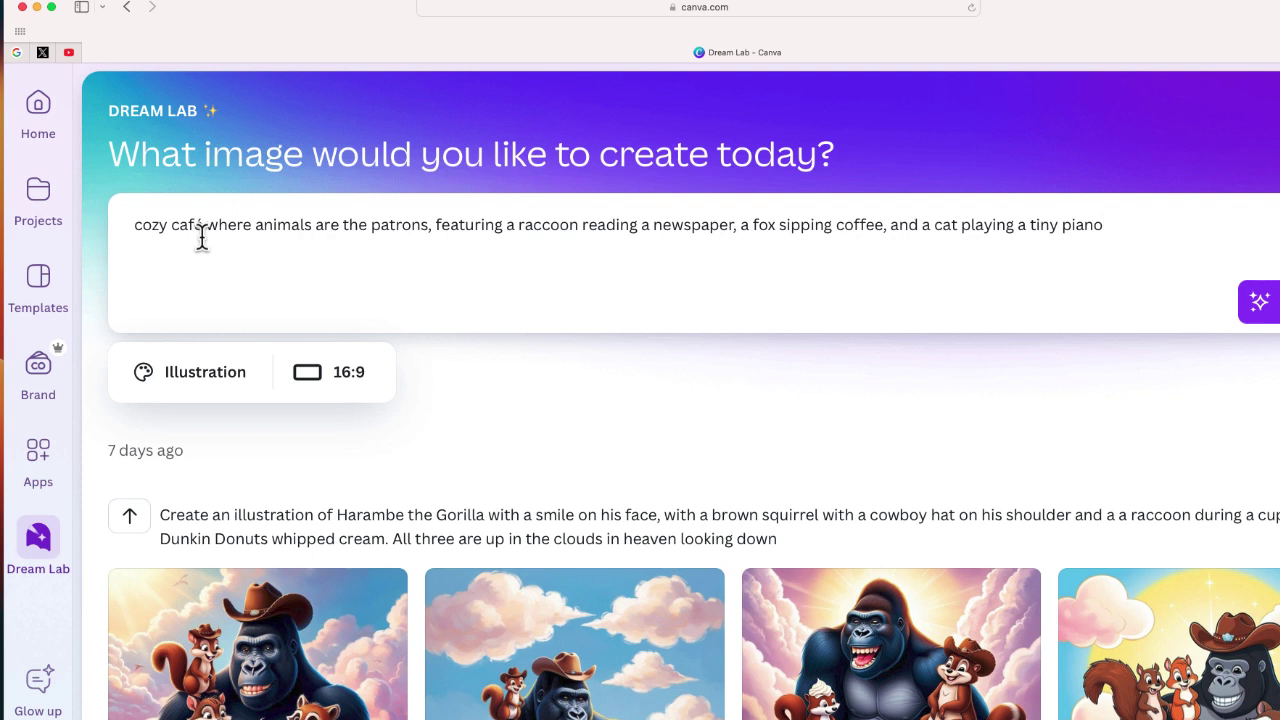
drag(224, 237, 200, 223)
click(202, 222)
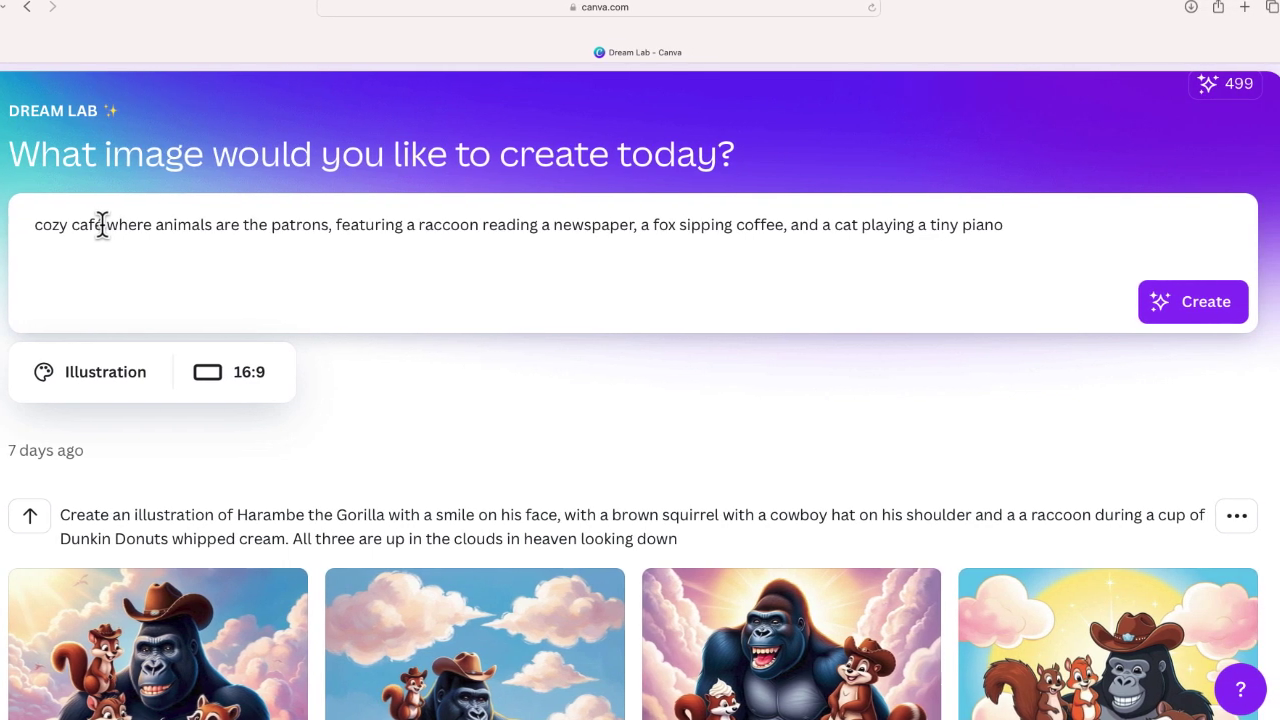
click(1187, 305)
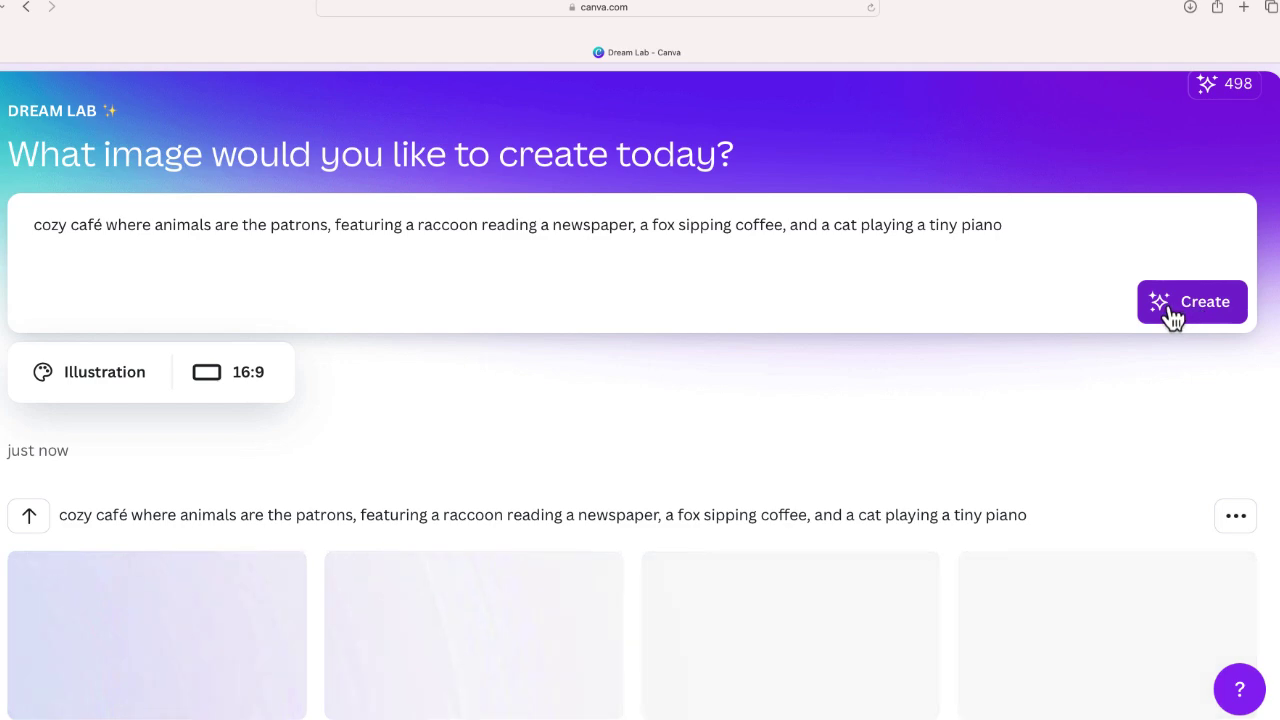
scroll(733, 422, down, 2)
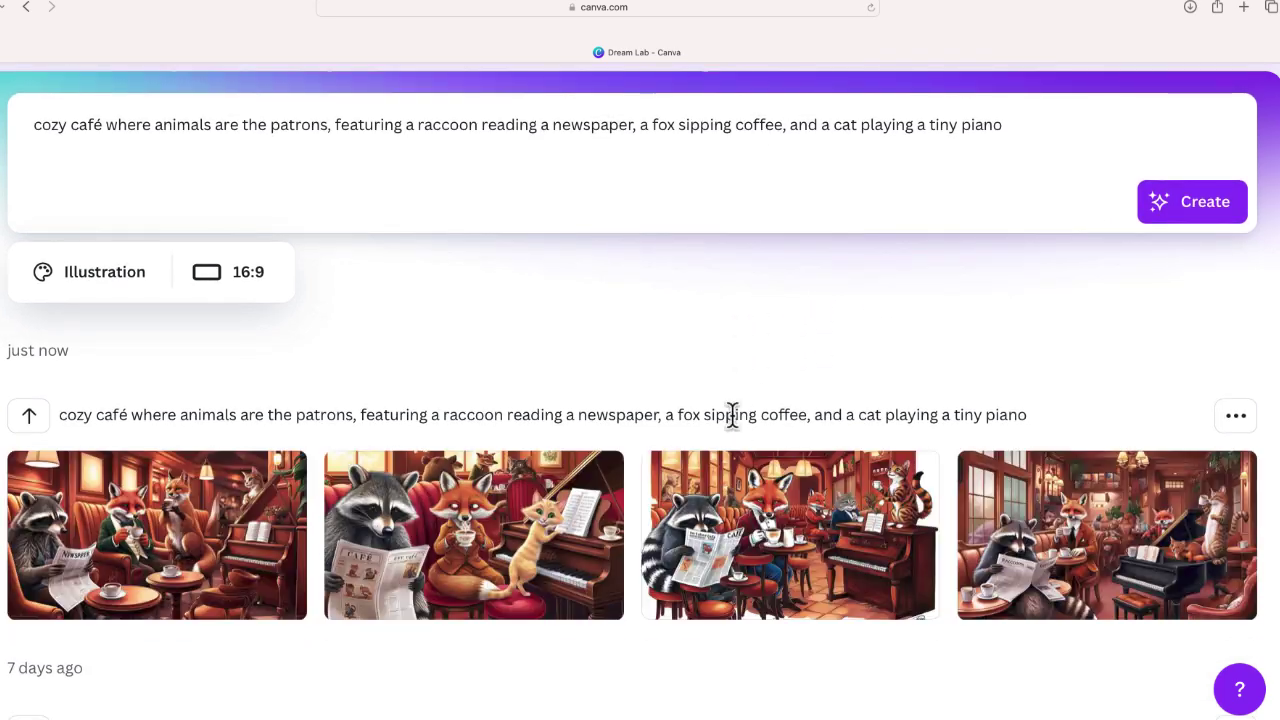
Preview the first, second and fourth café illustrations enlarged, then close the preview.
click(279, 526)
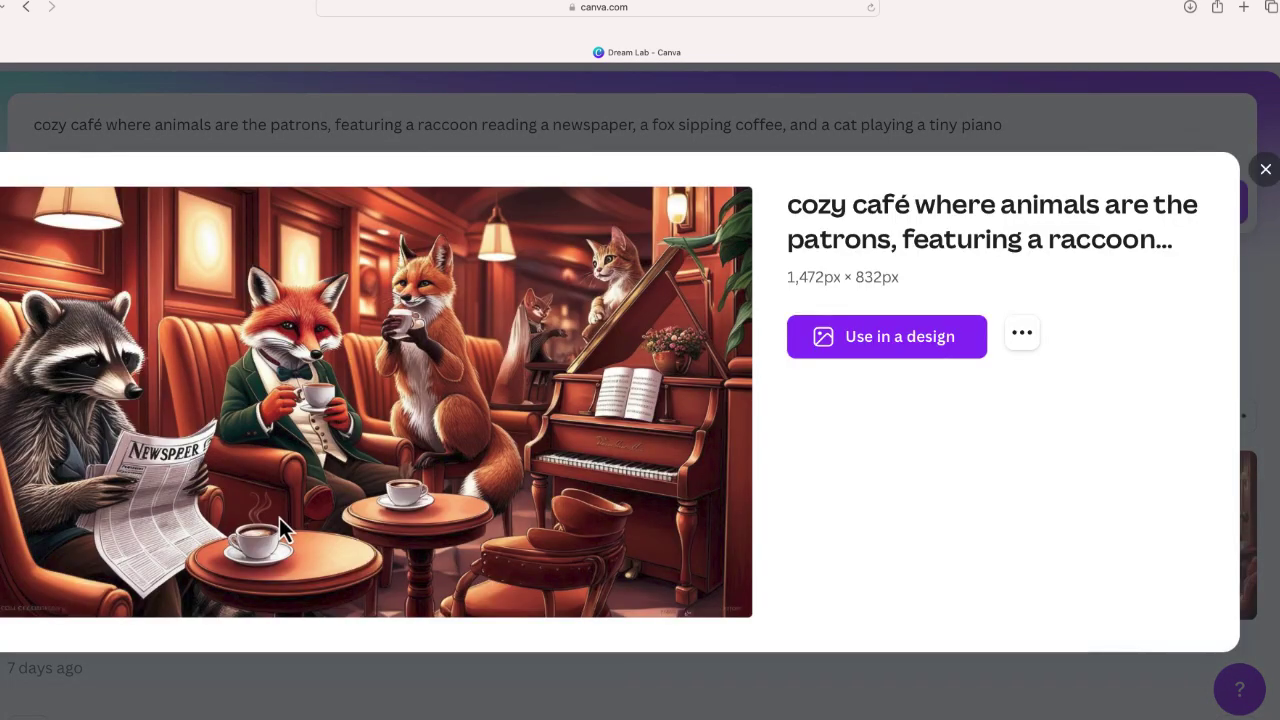
key(Right)
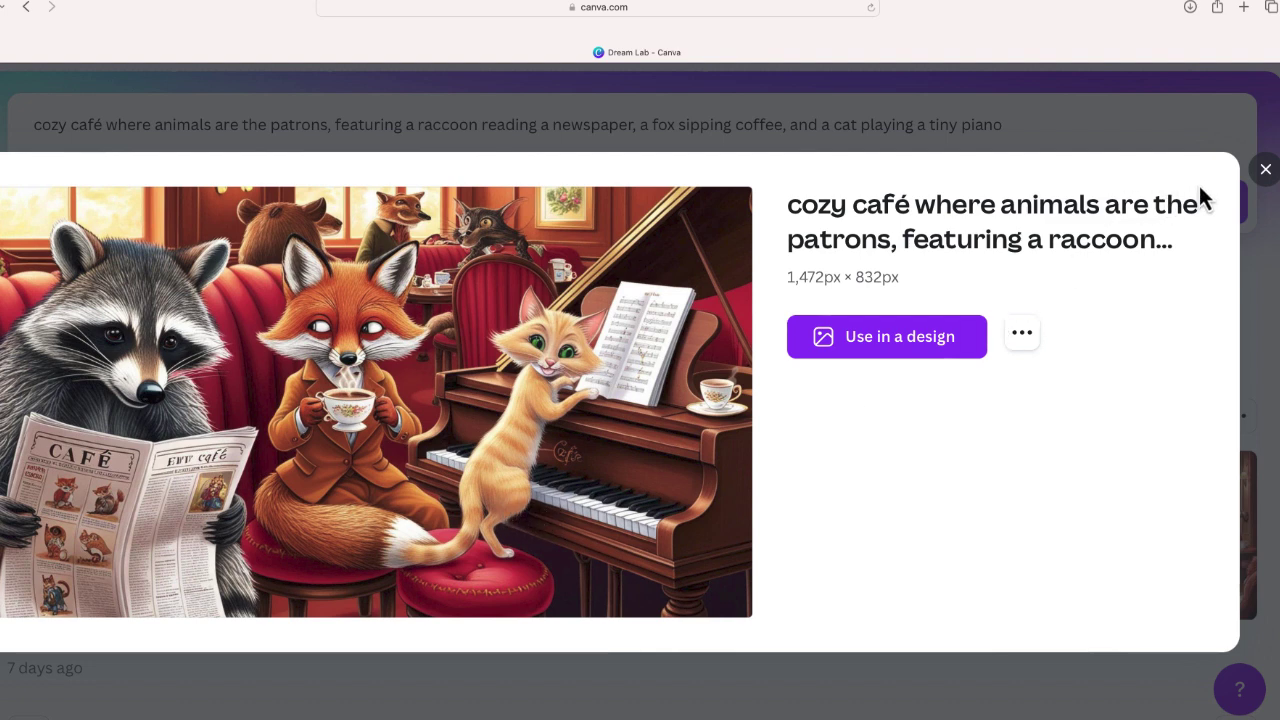
click(1265, 172)
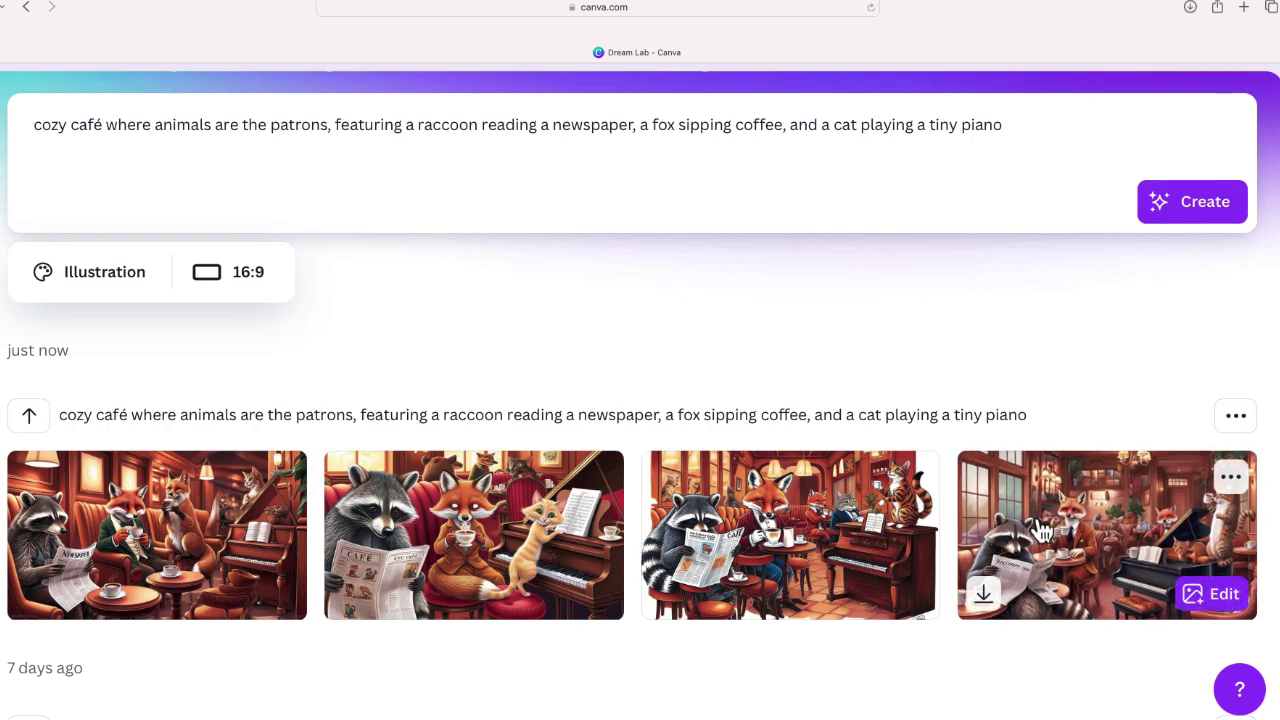
click(1036, 521)
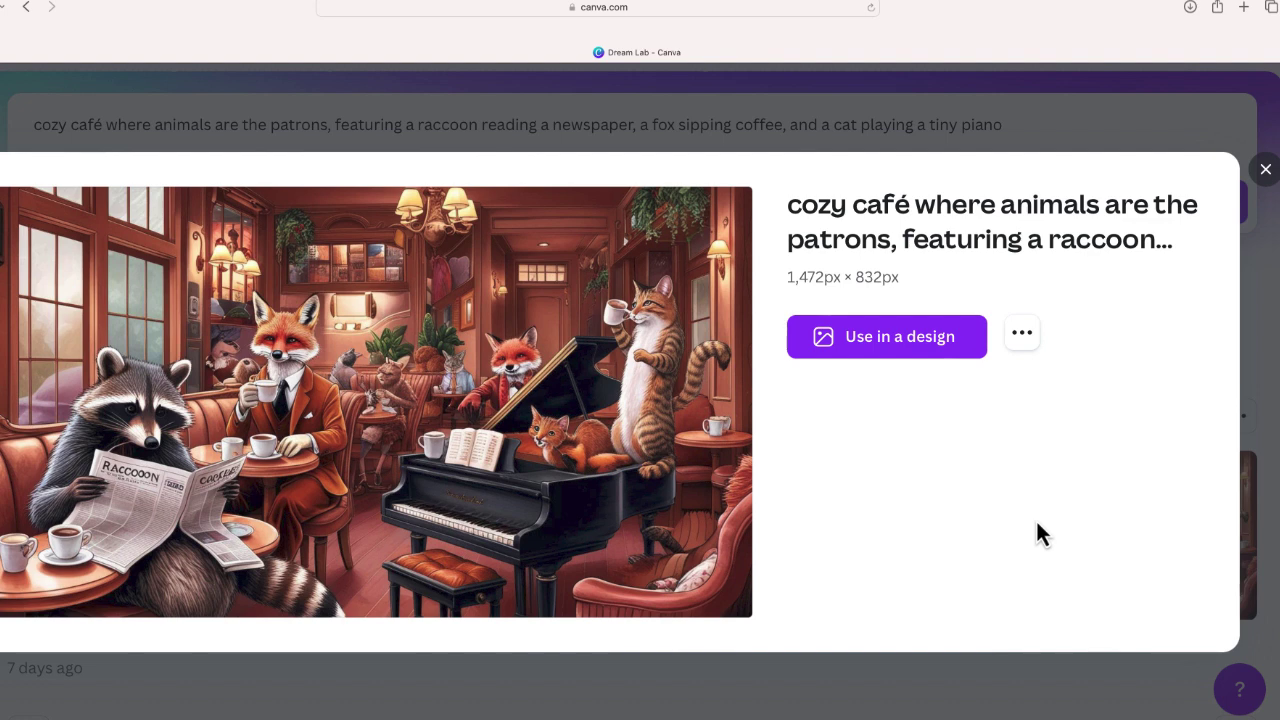
click(1266, 175)
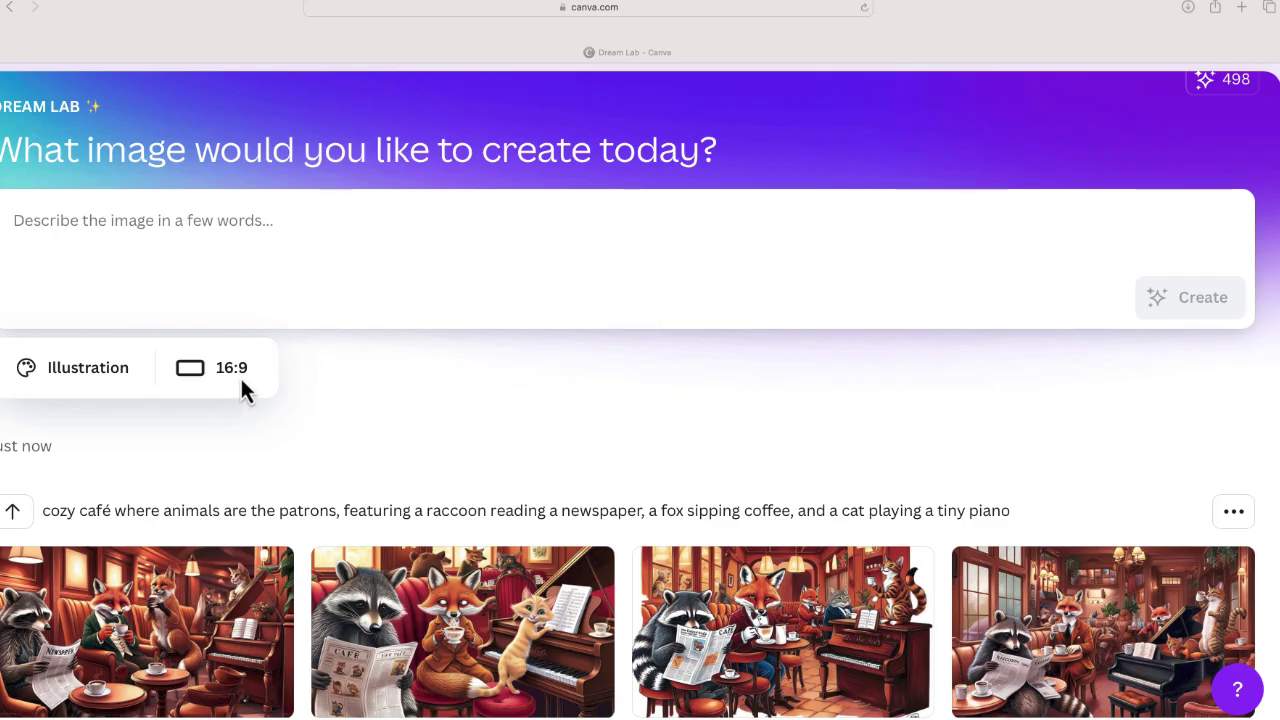
Switch the style to Sketch - Color and generate the pasted neon Tokyo anime street prompt.
click(98, 378)
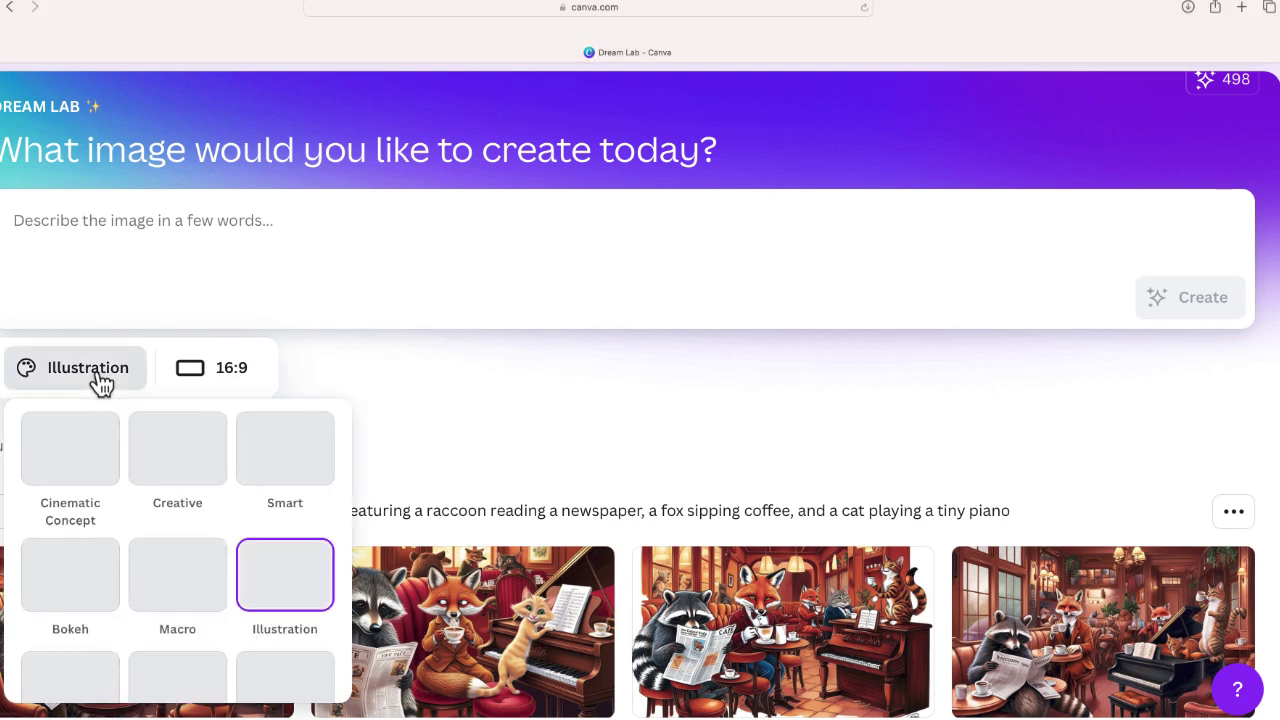
scroll(168, 548, down, 3)
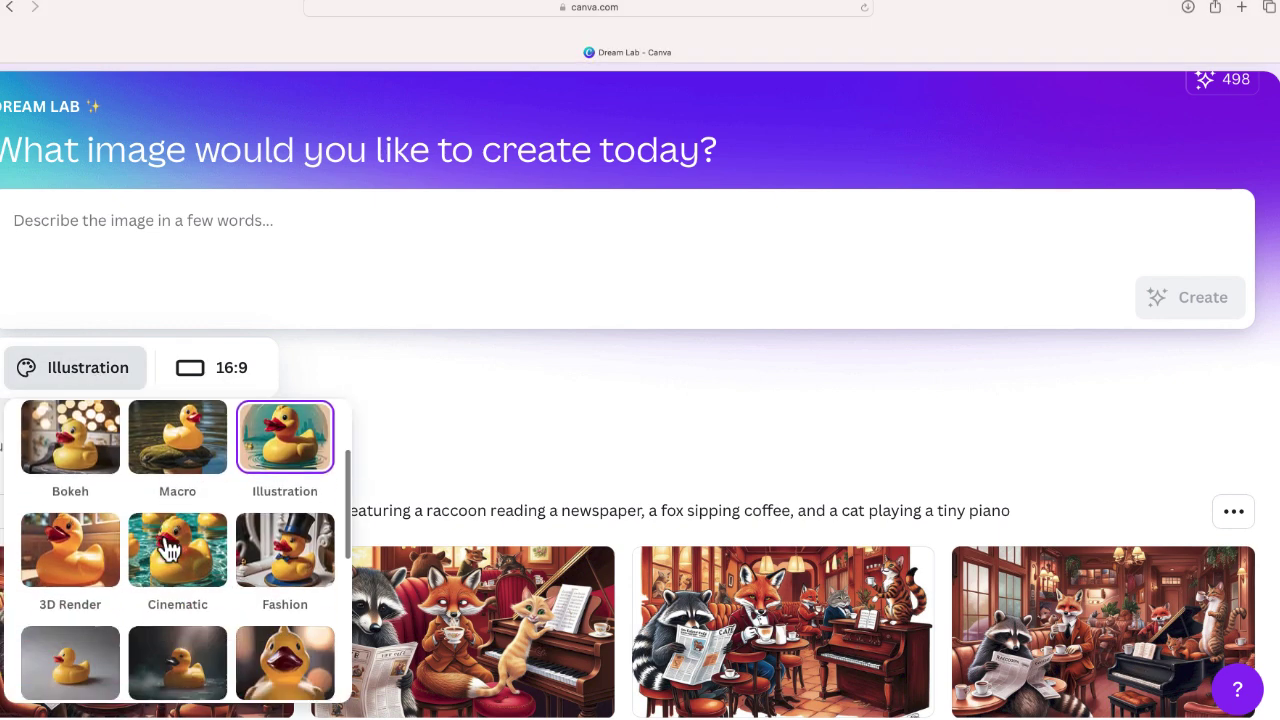
scroll(170, 547, down, 5)
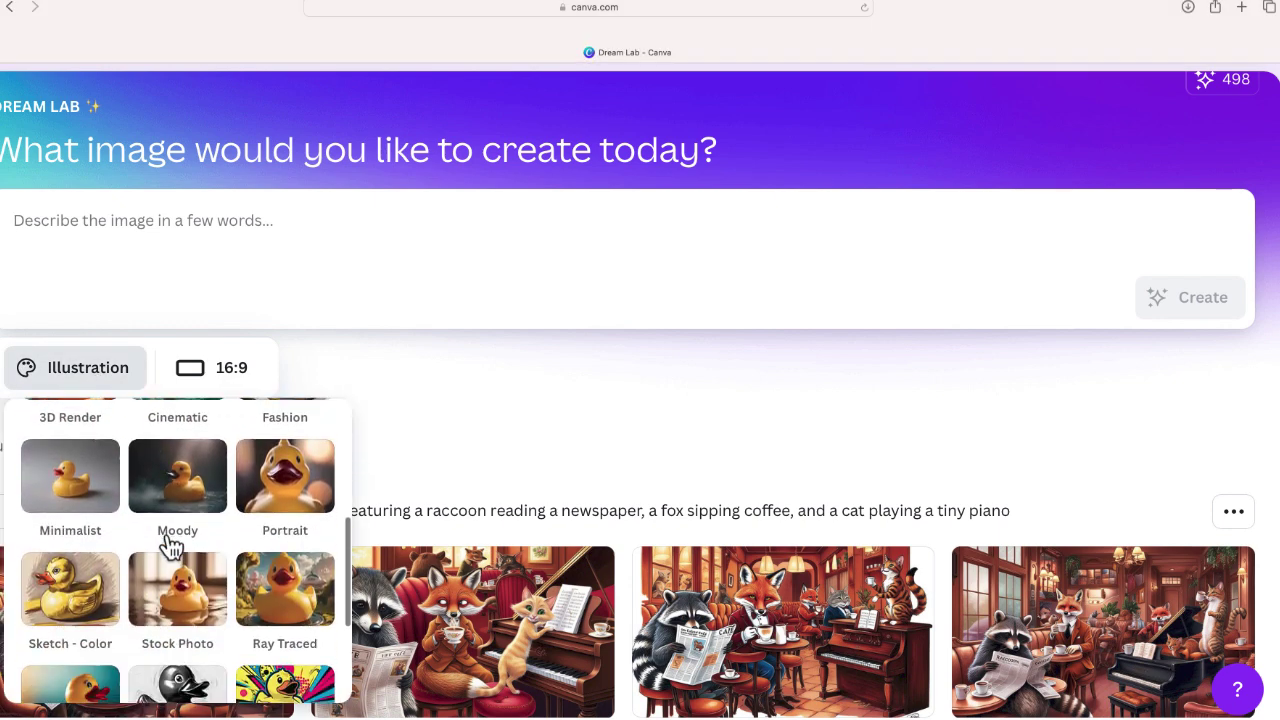
scroll(172, 545, down, 4)
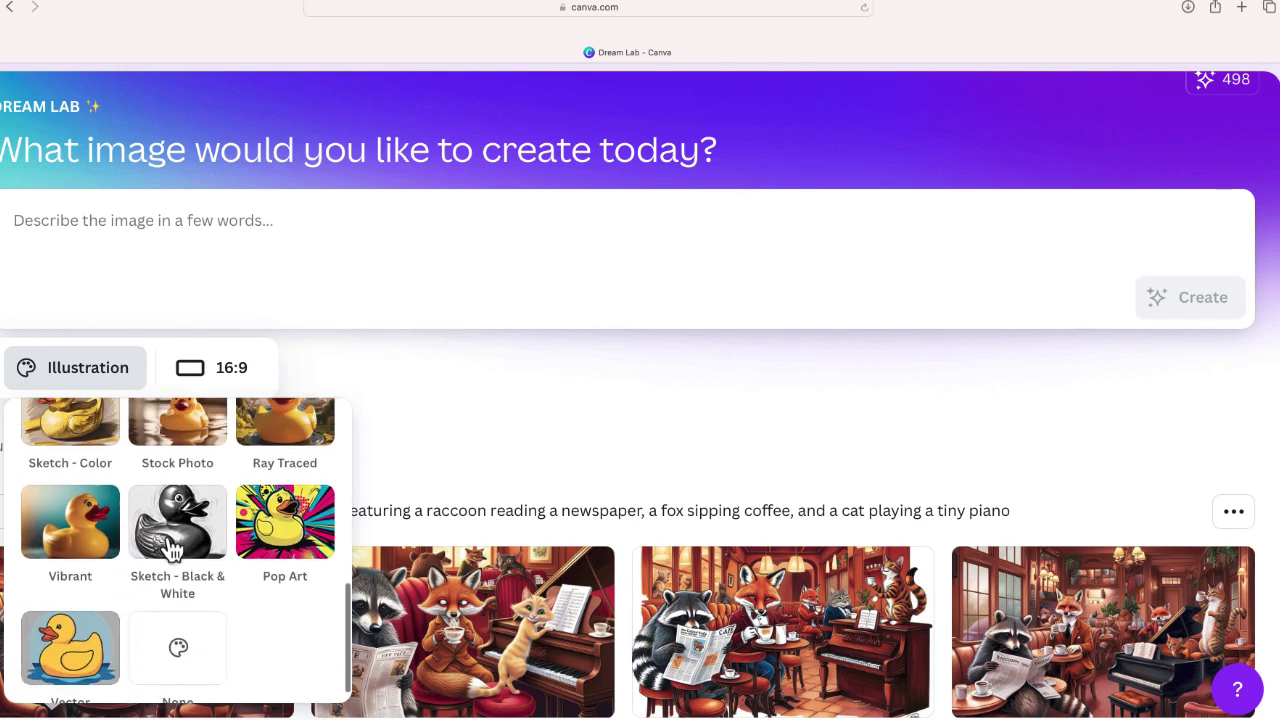
scroll(150, 546, up, 2)
click(100, 536)
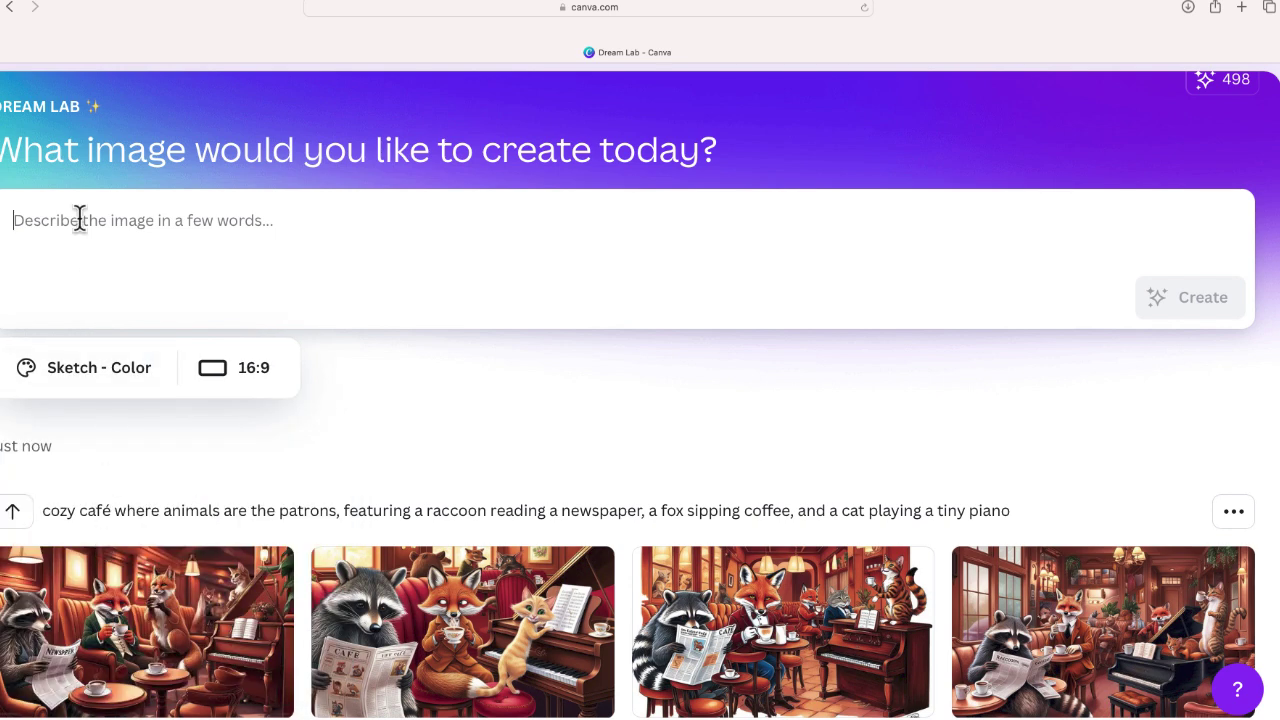
text(A neon-lit anime street scene in Tokyo, with bustling crowds, neon signs in Japanese, and futuristic details like holograms and glowing storefronts, inspired by cyberpunk.)
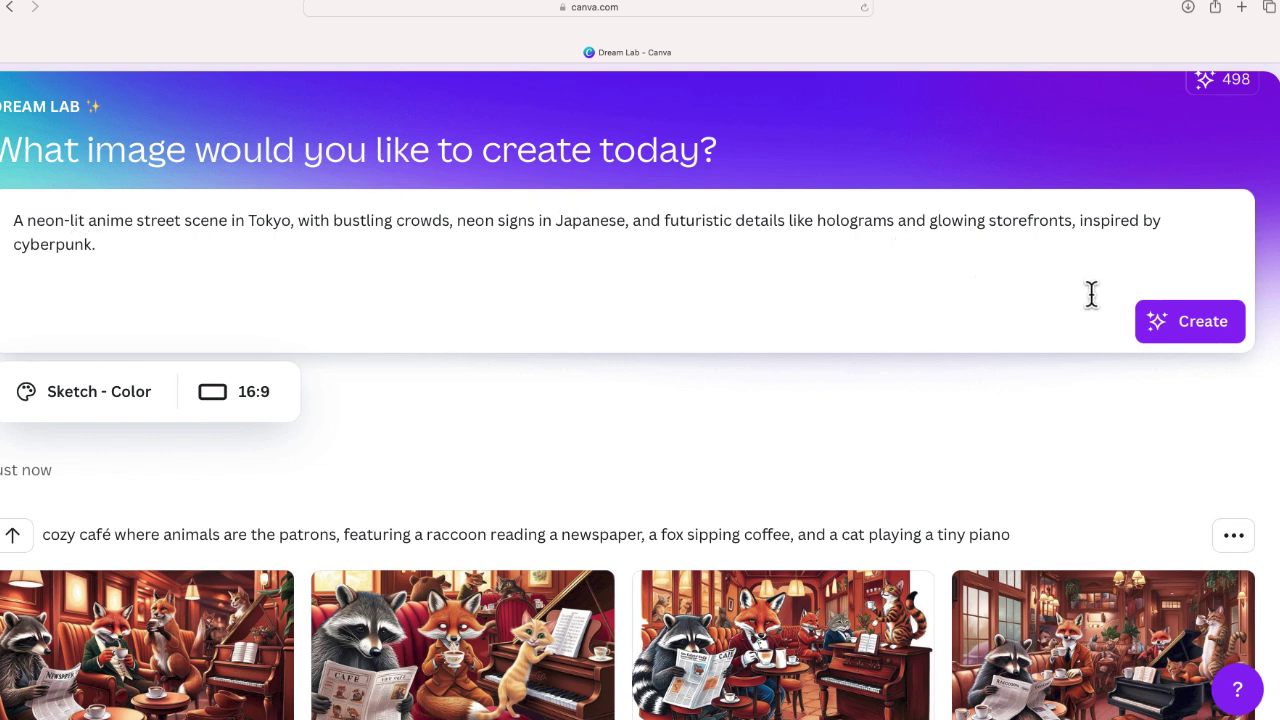
click(1203, 338)
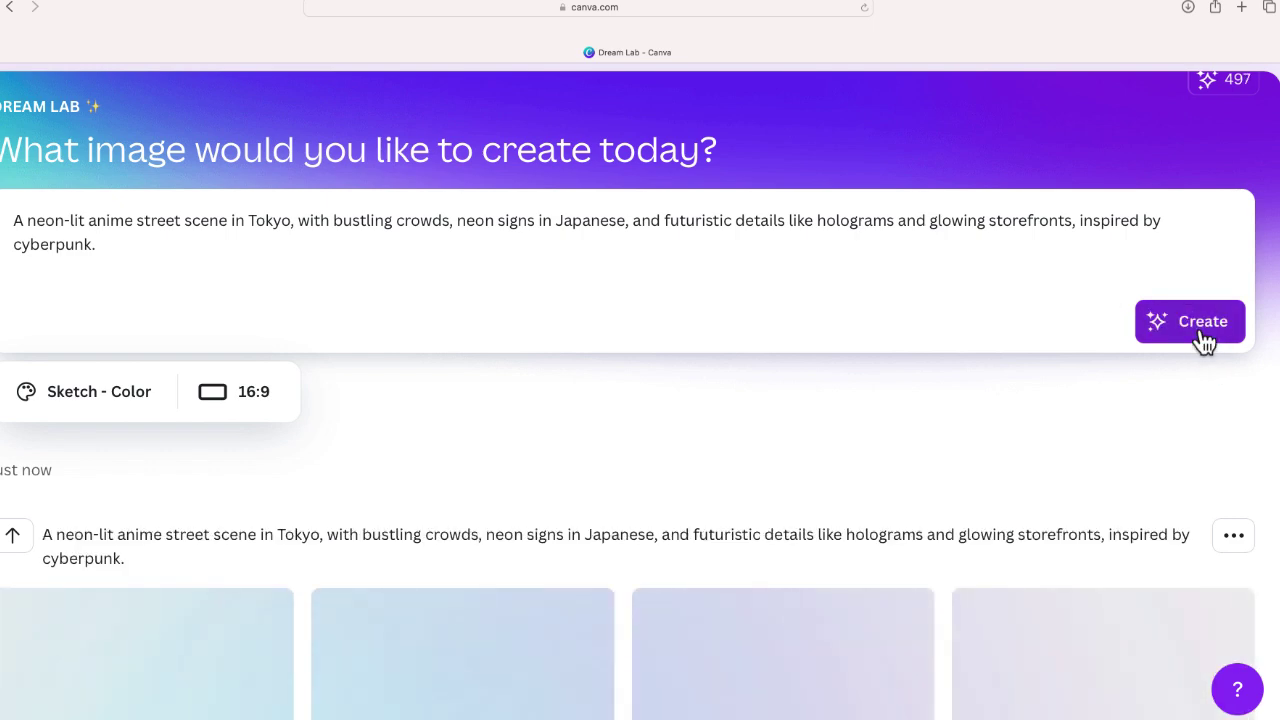
Preview the first three Sketch - Color Tokyo street images one after another.
scroll(722, 388, down, 2)
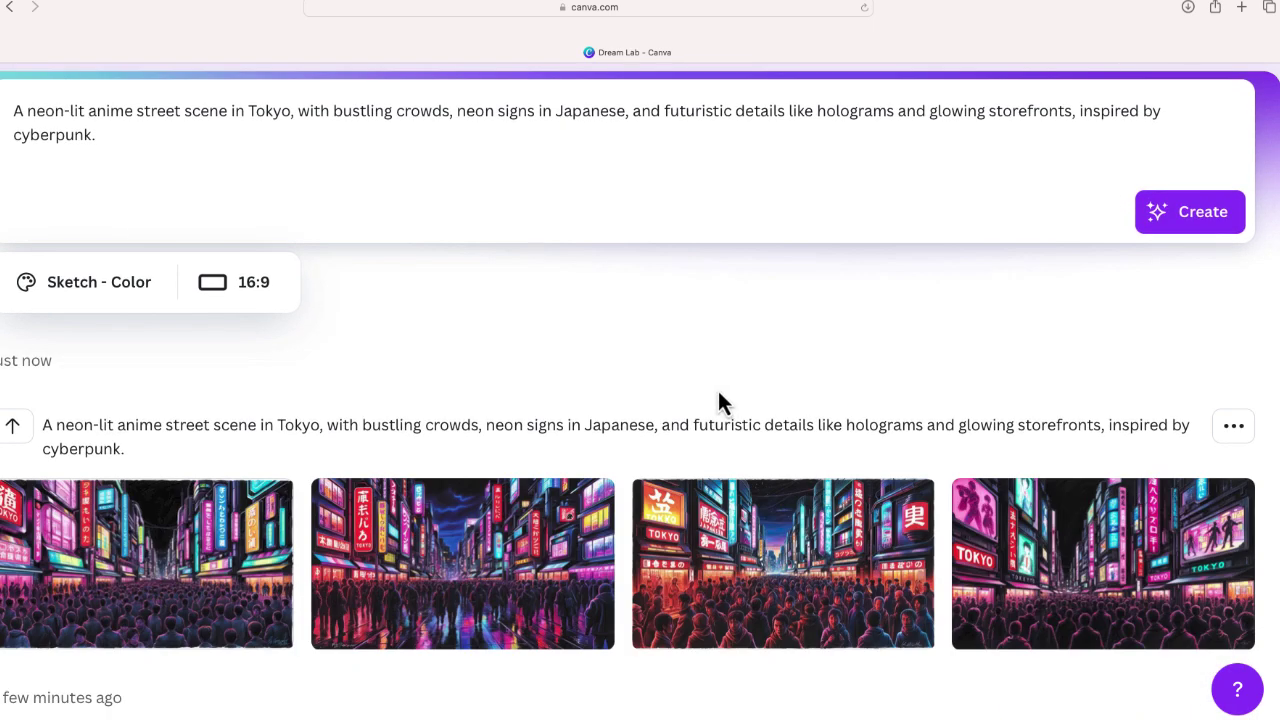
click(267, 504)
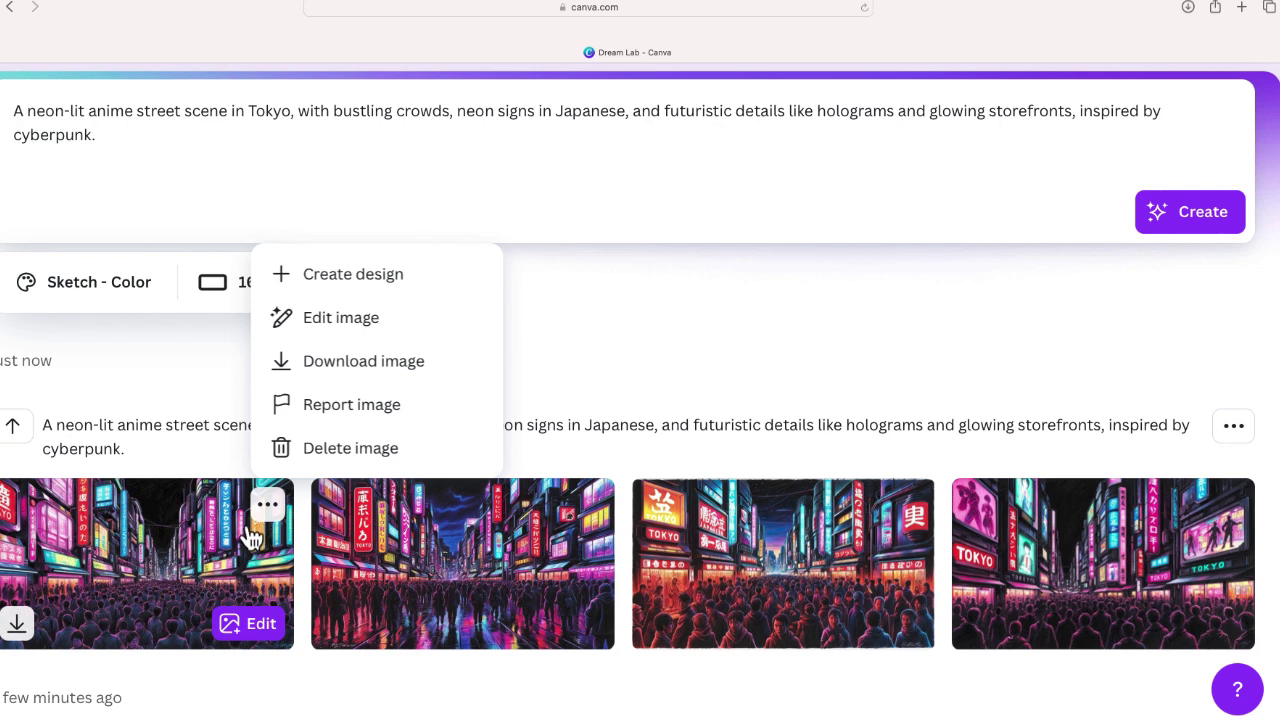
click(175, 565)
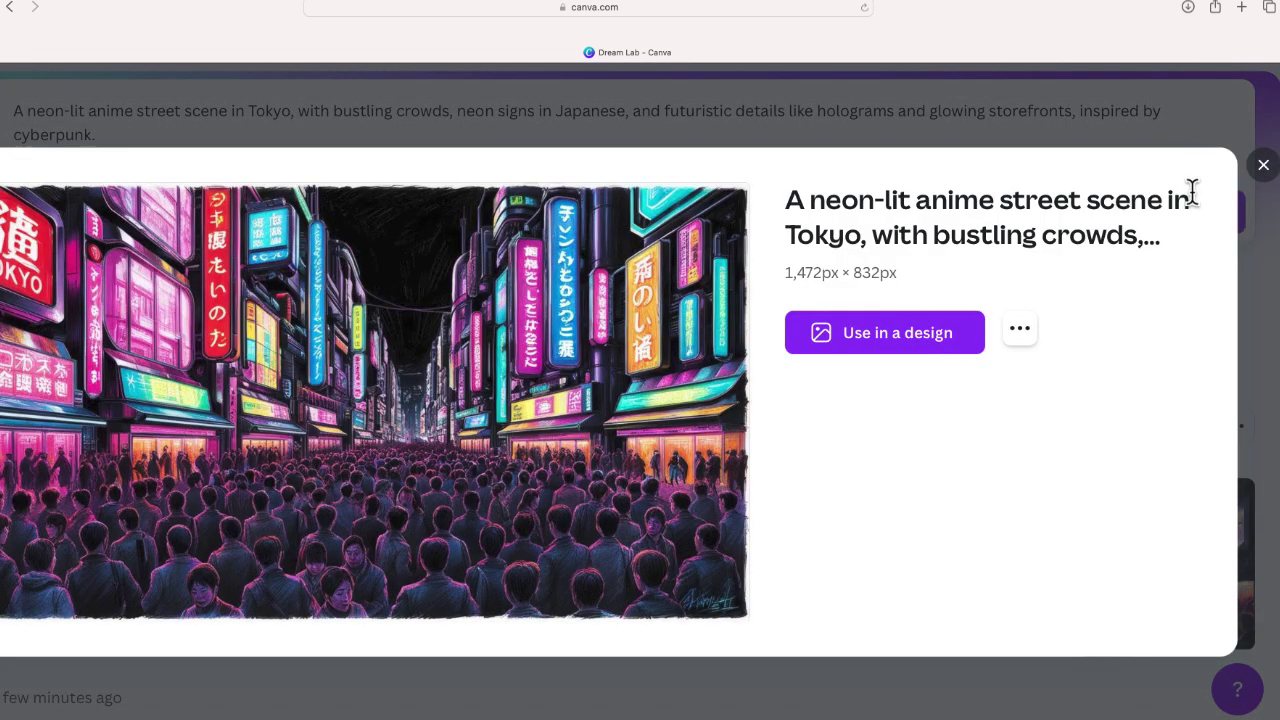
click(1263, 166)
click(483, 572)
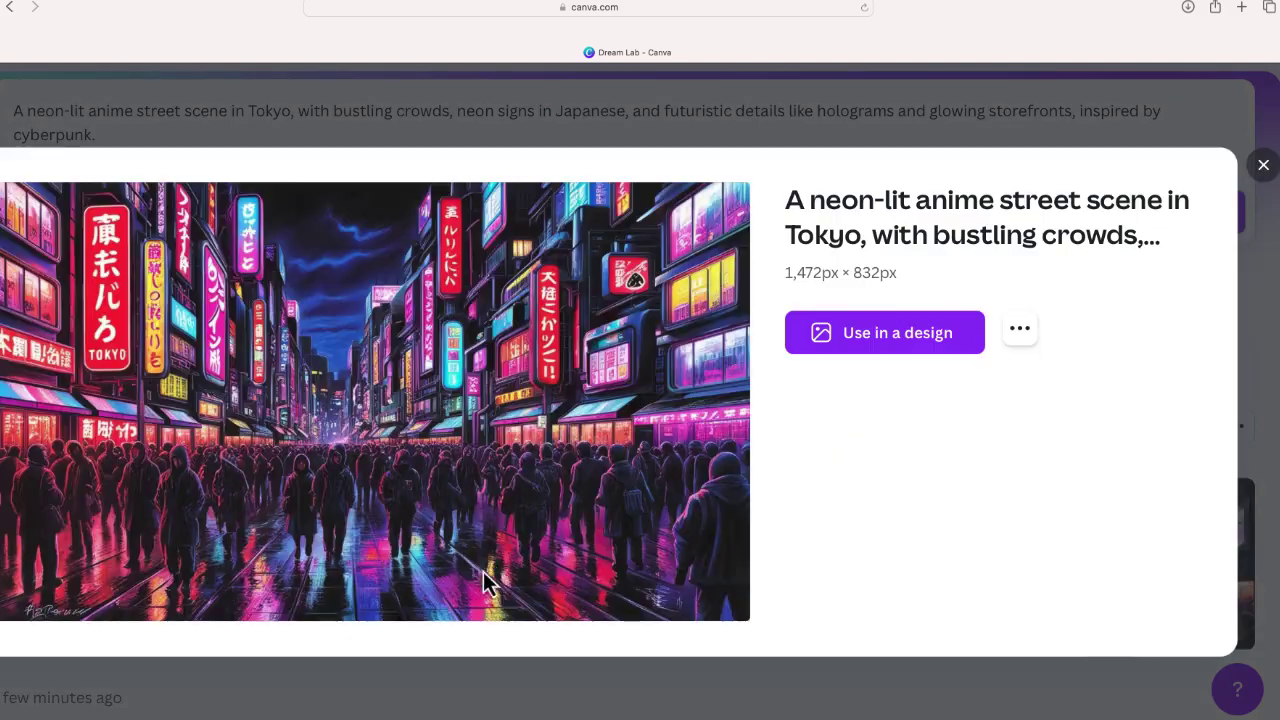
click(1263, 166)
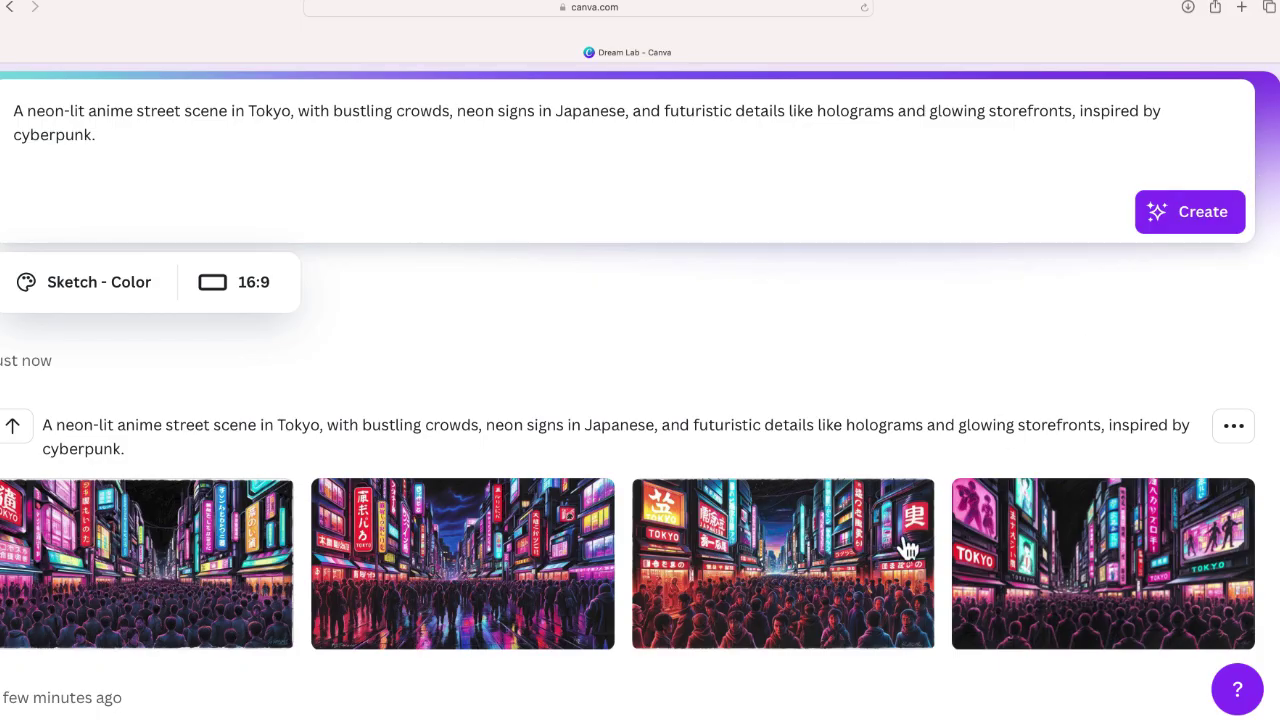
click(837, 563)
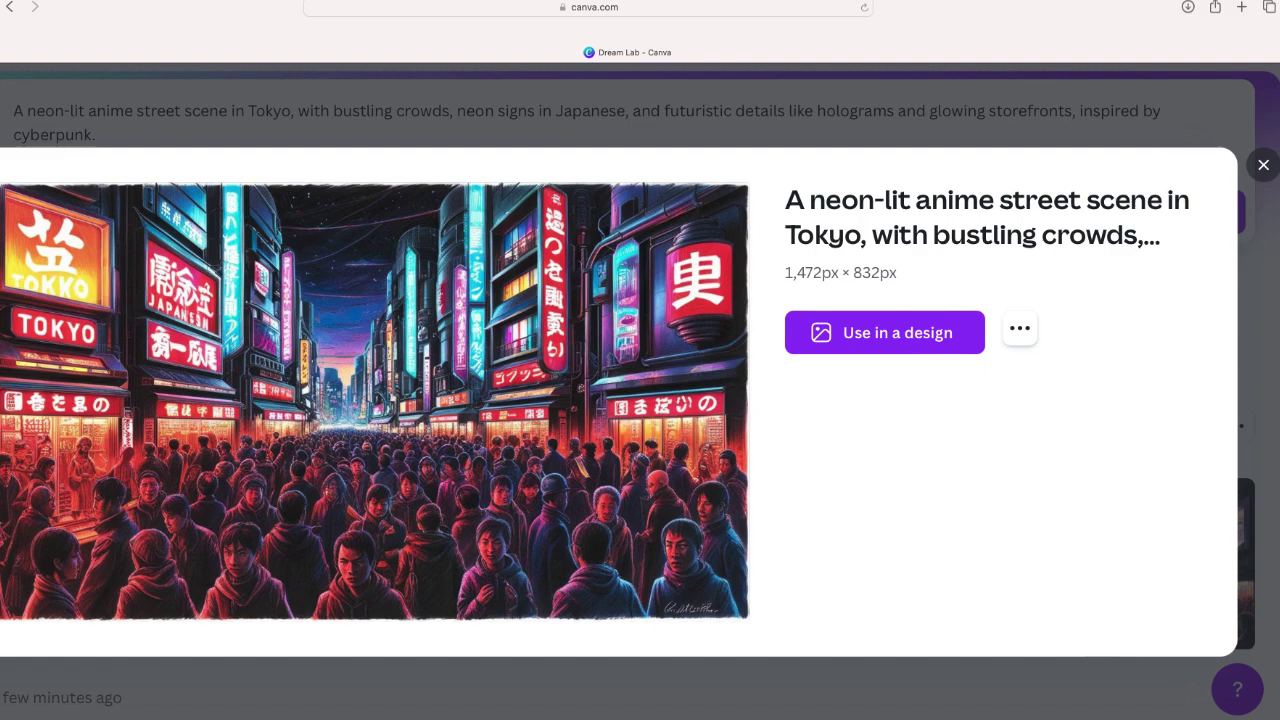
key(Escape)
click(104, 290)
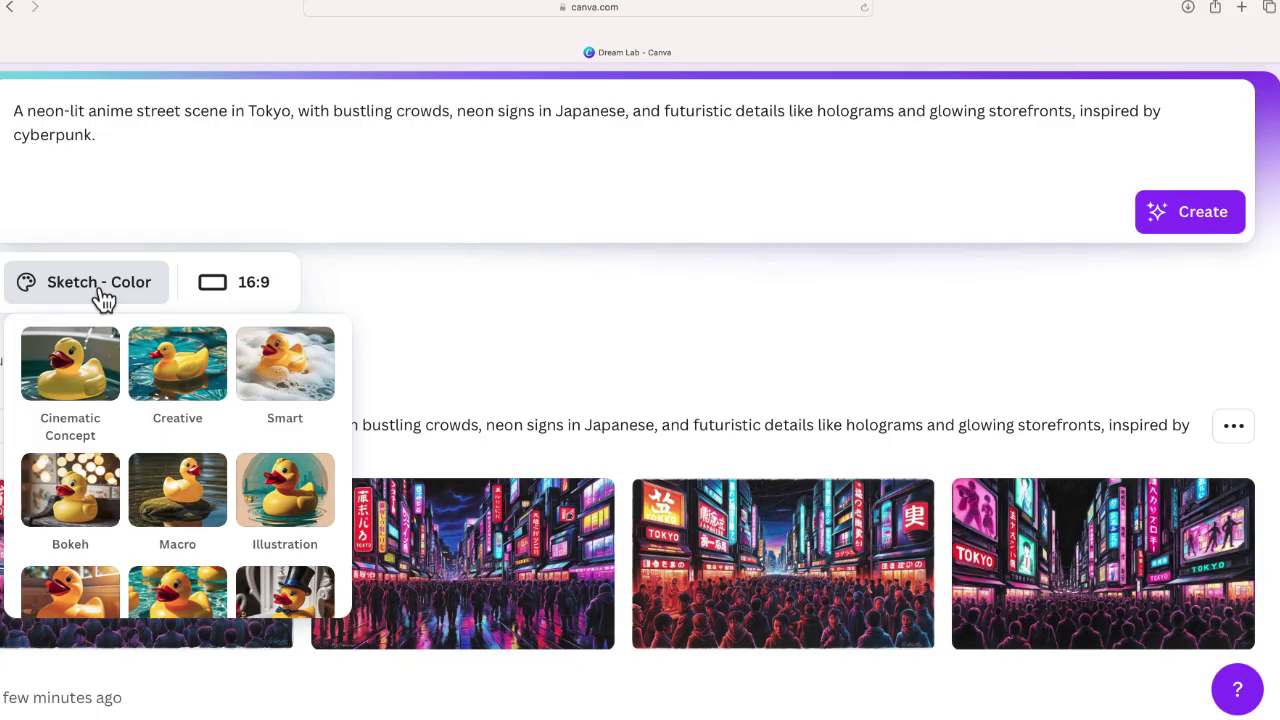
Regenerate the Tokyo street scene in Cinematic Concept and preview the first two results.
click(64, 366)
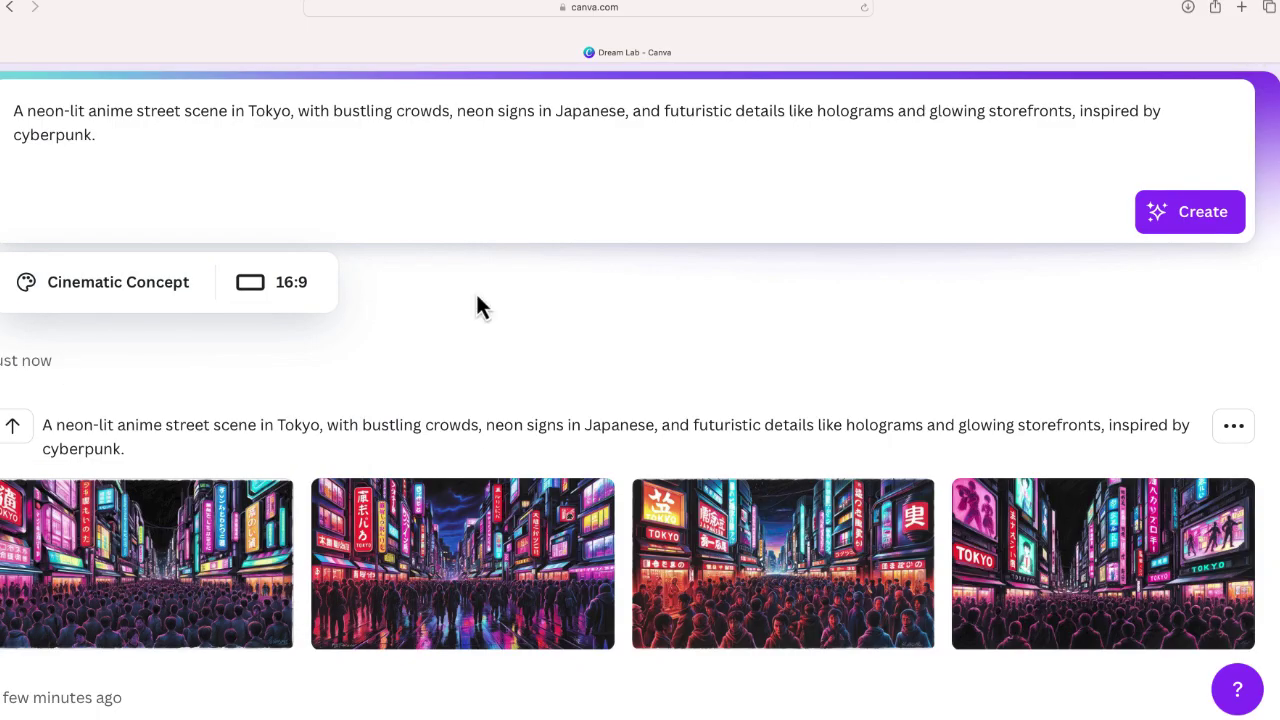
click(1197, 213)
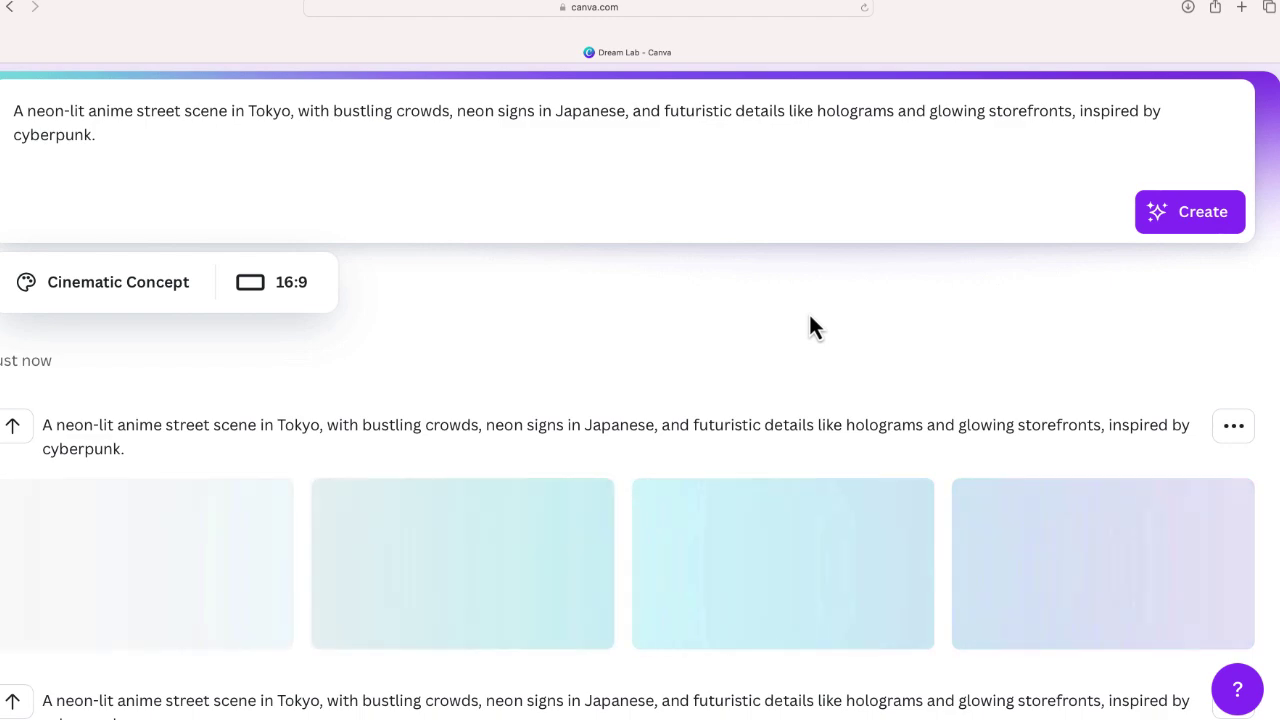
click(237, 545)
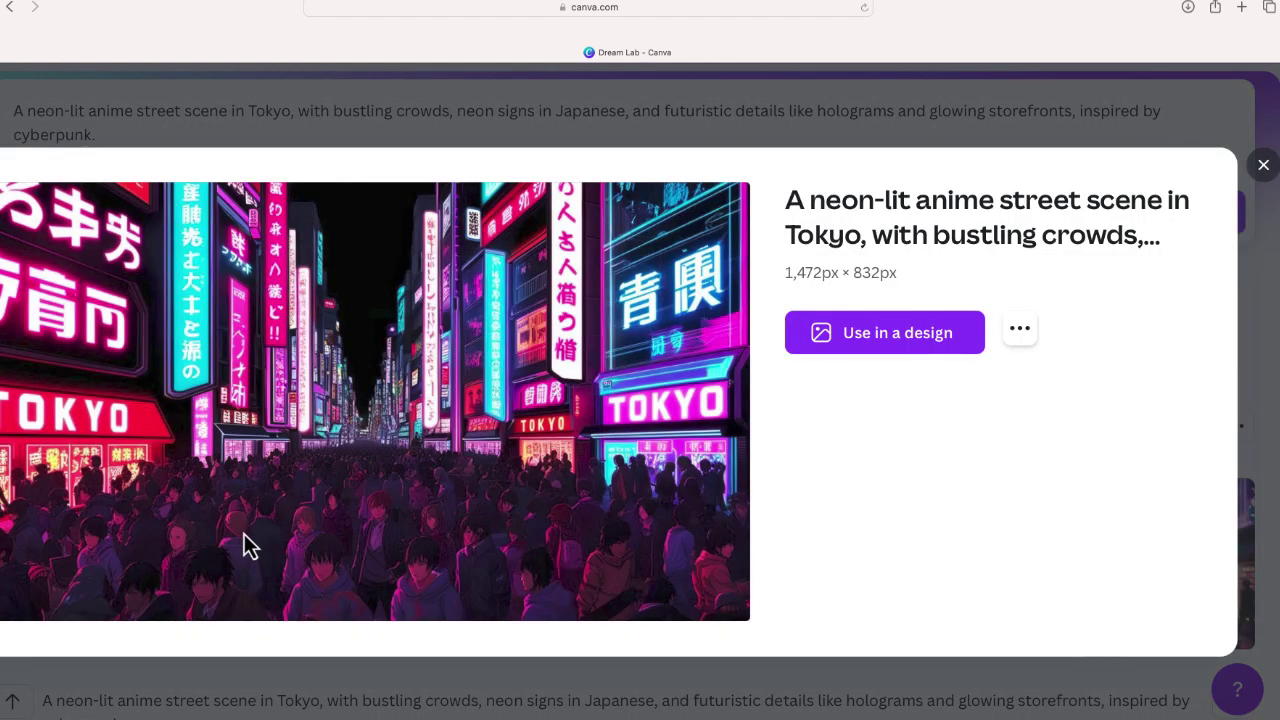
click(1263, 165)
click(519, 595)
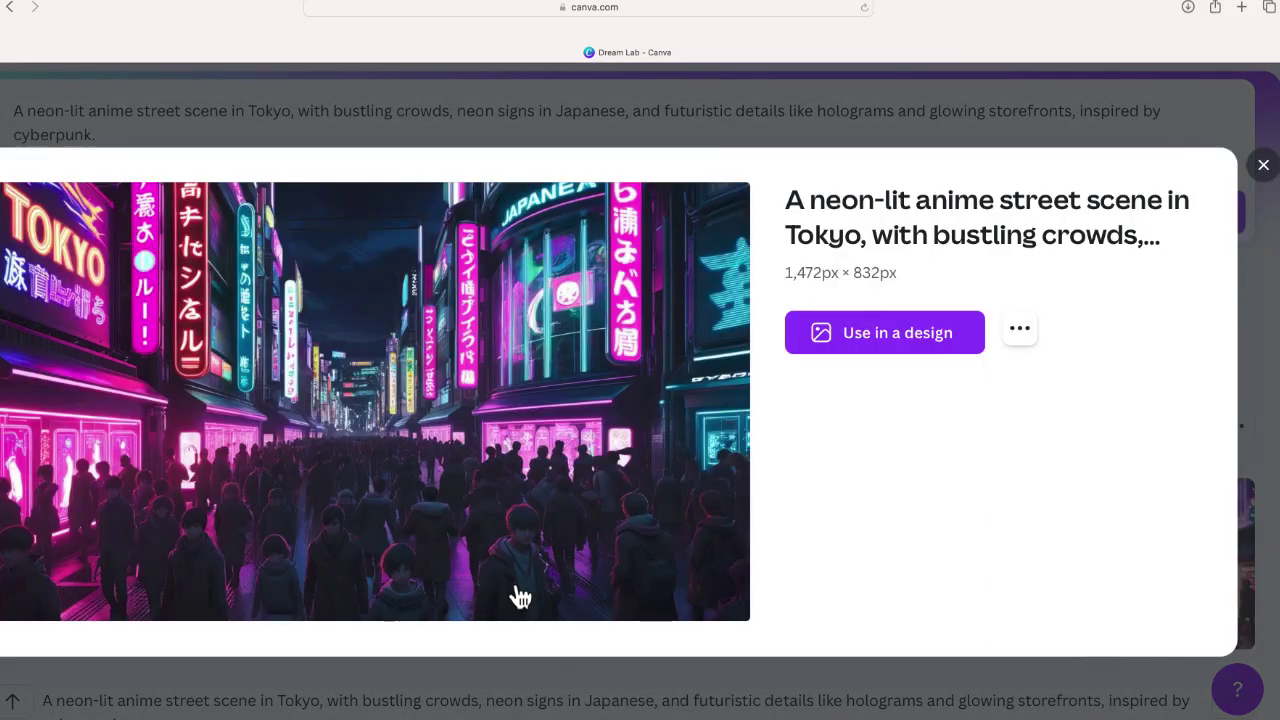
click(1263, 165)
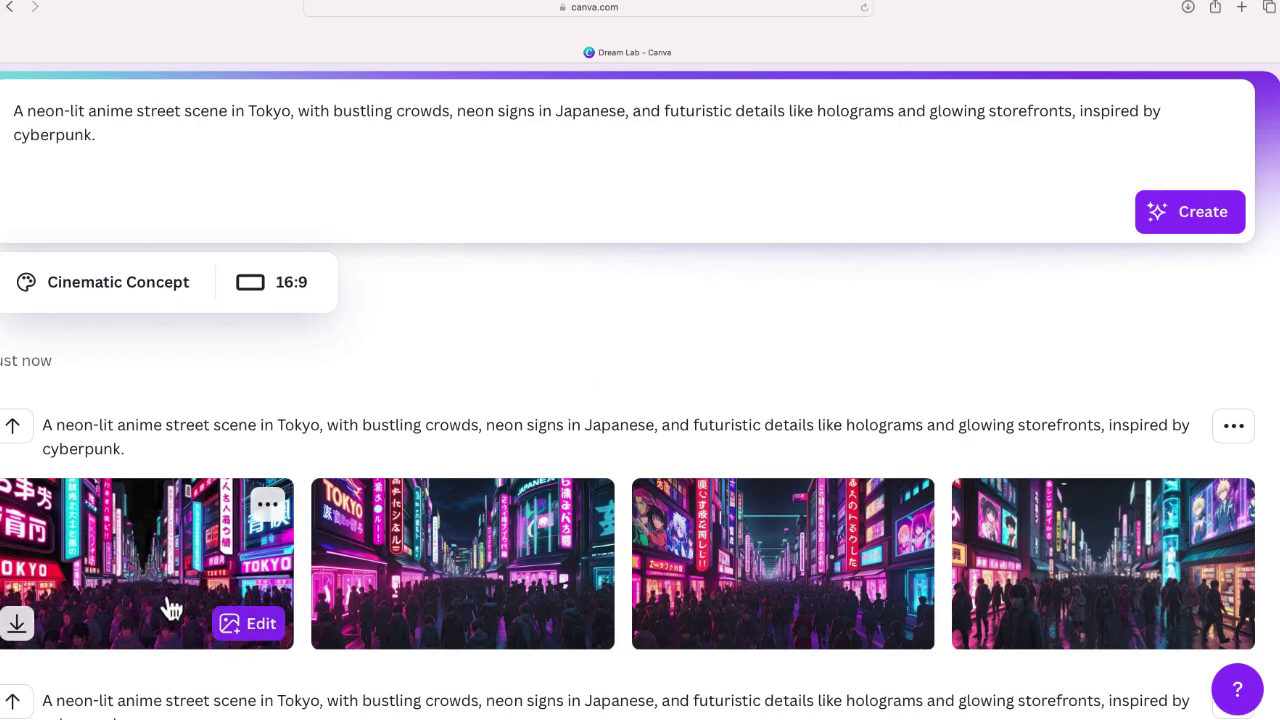
click(154, 590)
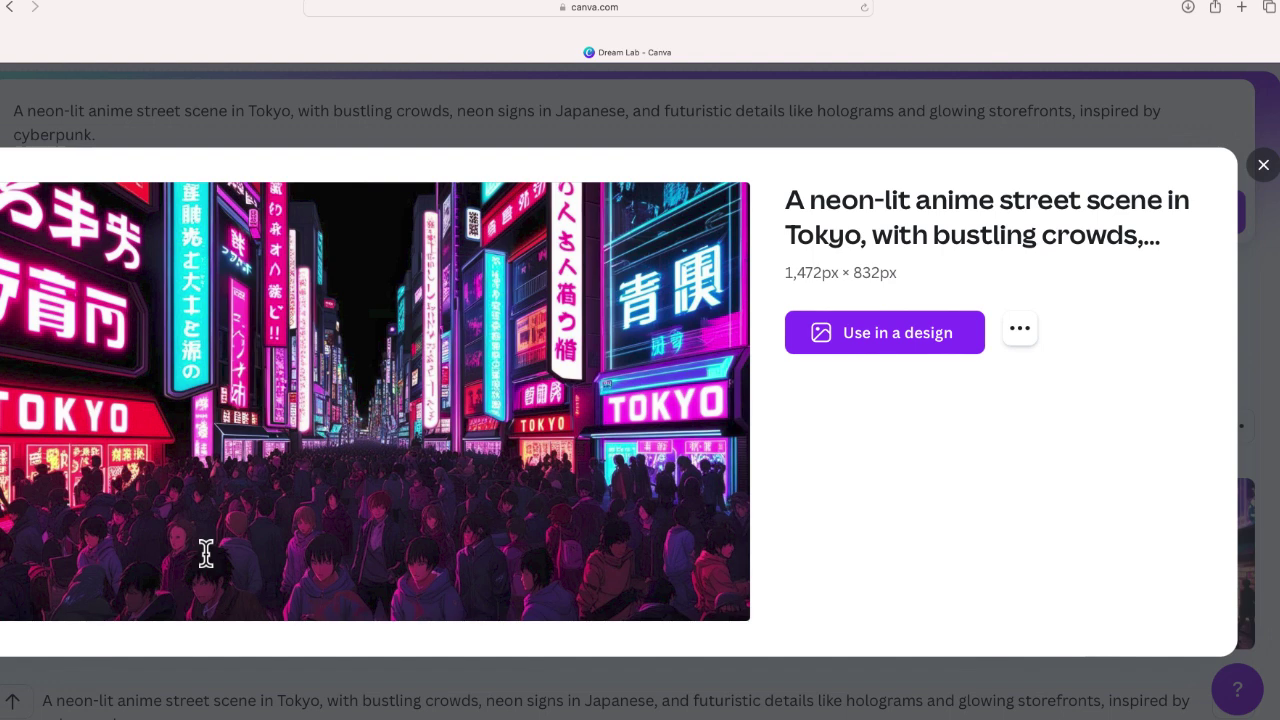
key(Escape)
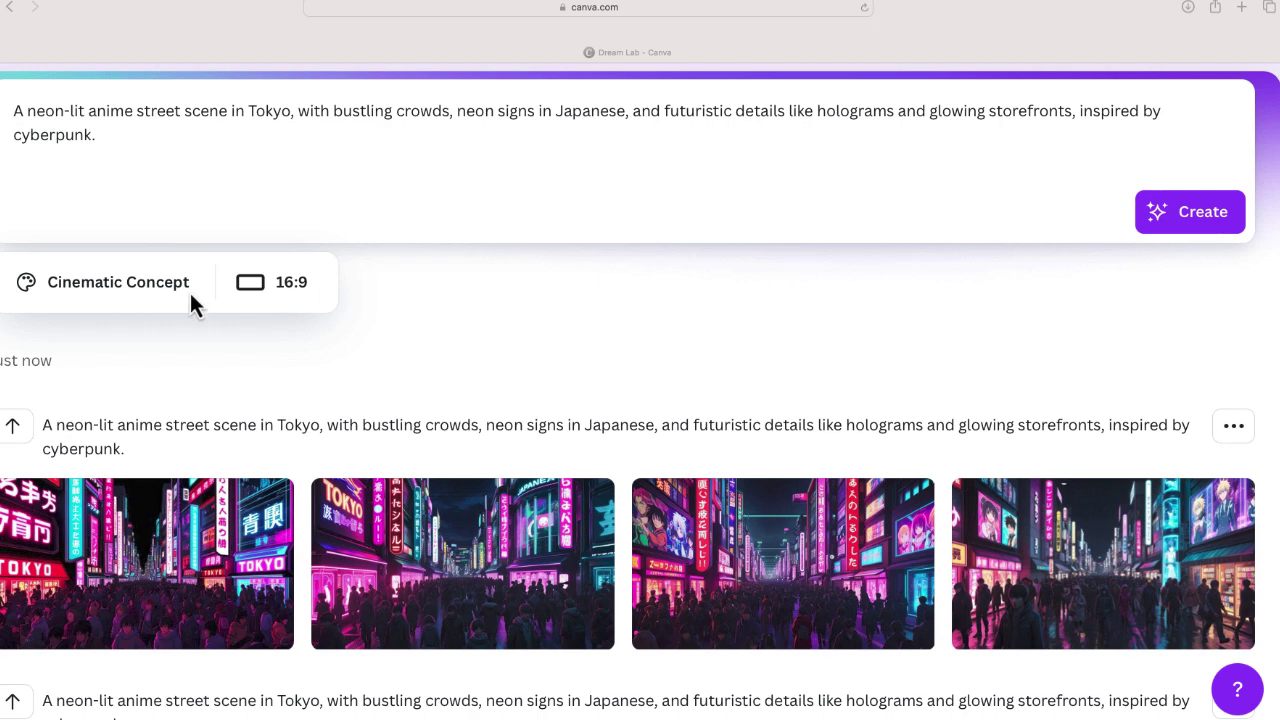
Apply the Cinematic style and replace the prompt with 'An image of SpongeBob Squarepants giving a thumb's up sign'.
click(163, 294)
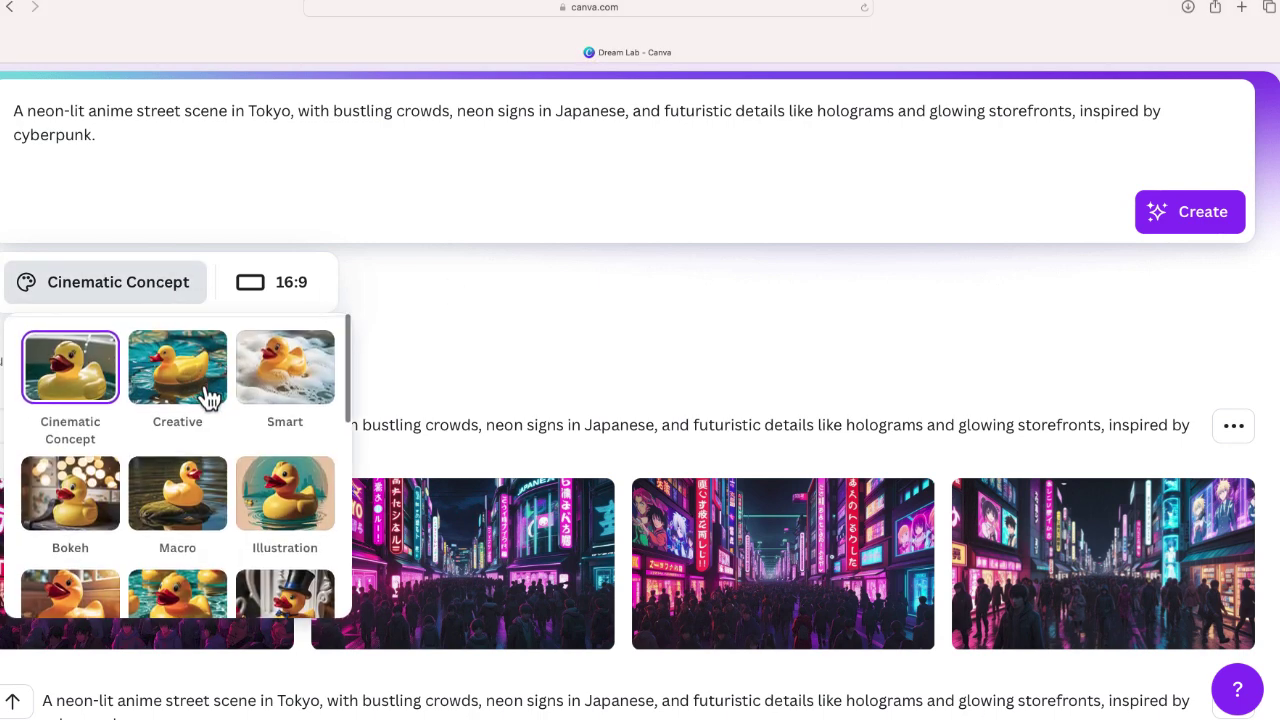
scroll(206, 396, down, 2)
scroll(208, 400, down, 5)
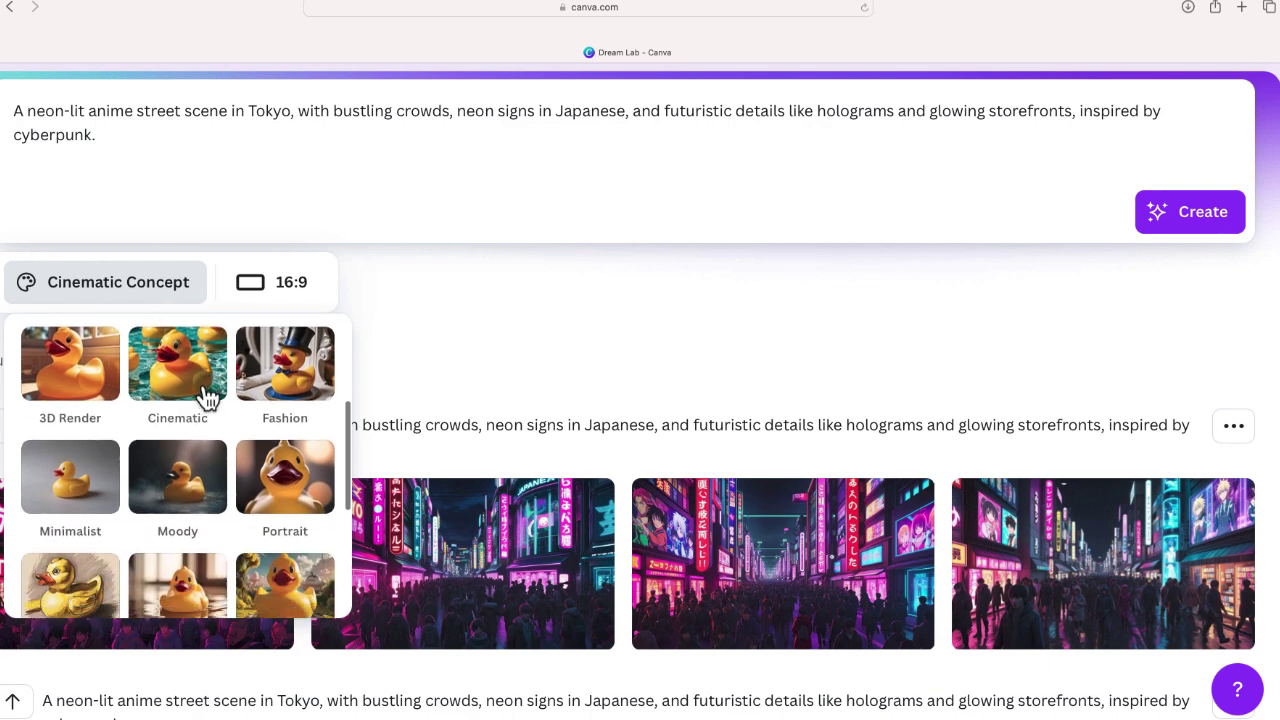
scroll(206, 414, down, 5)
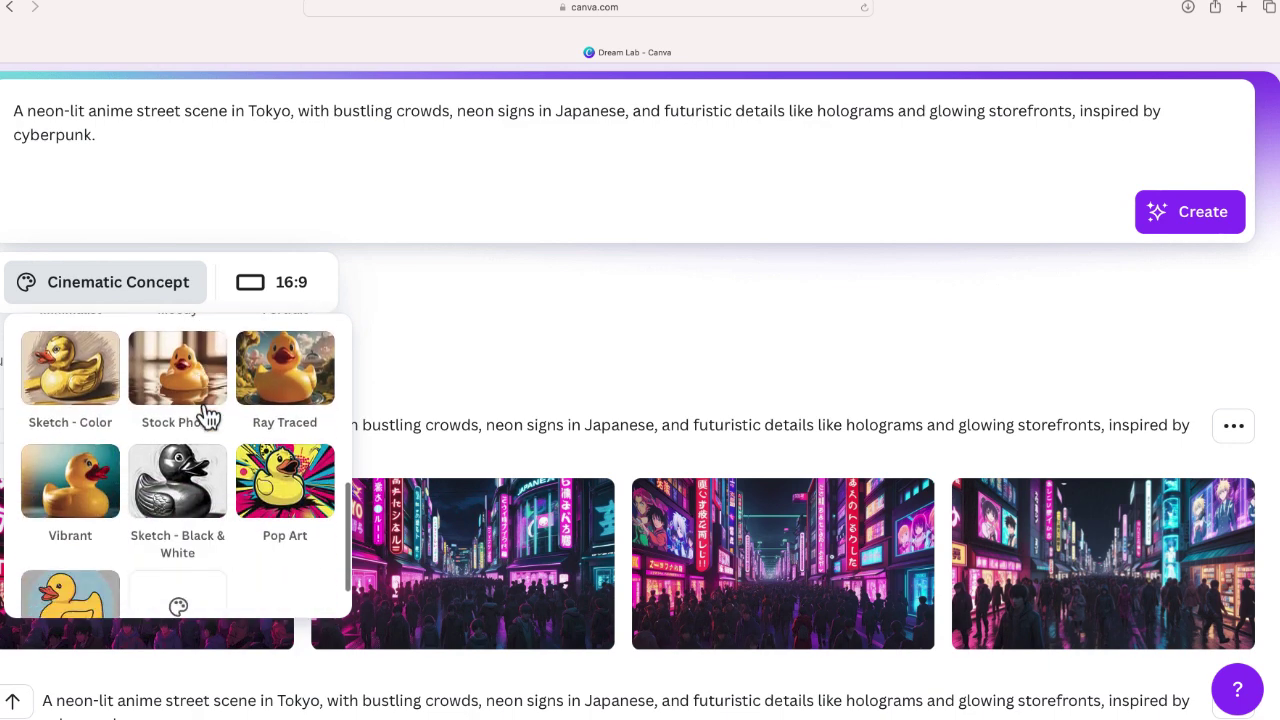
scroll(208, 416, up, 6)
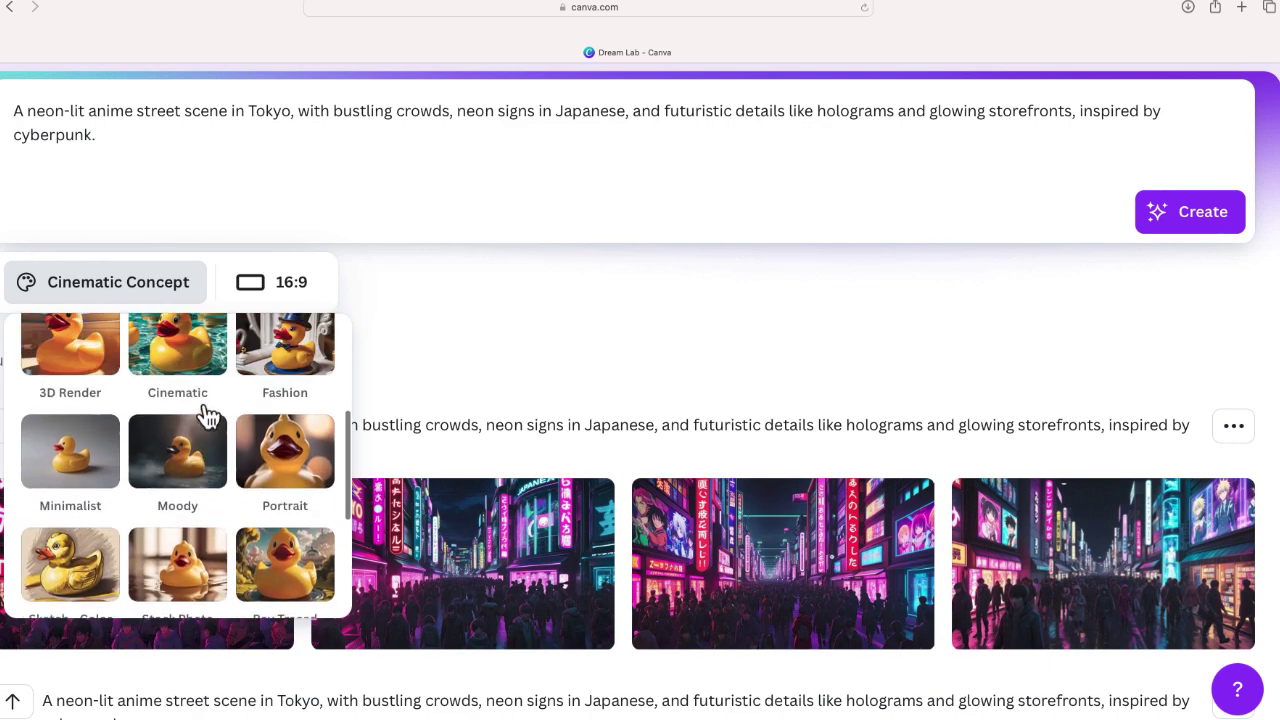
scroll(208, 416, up, 2)
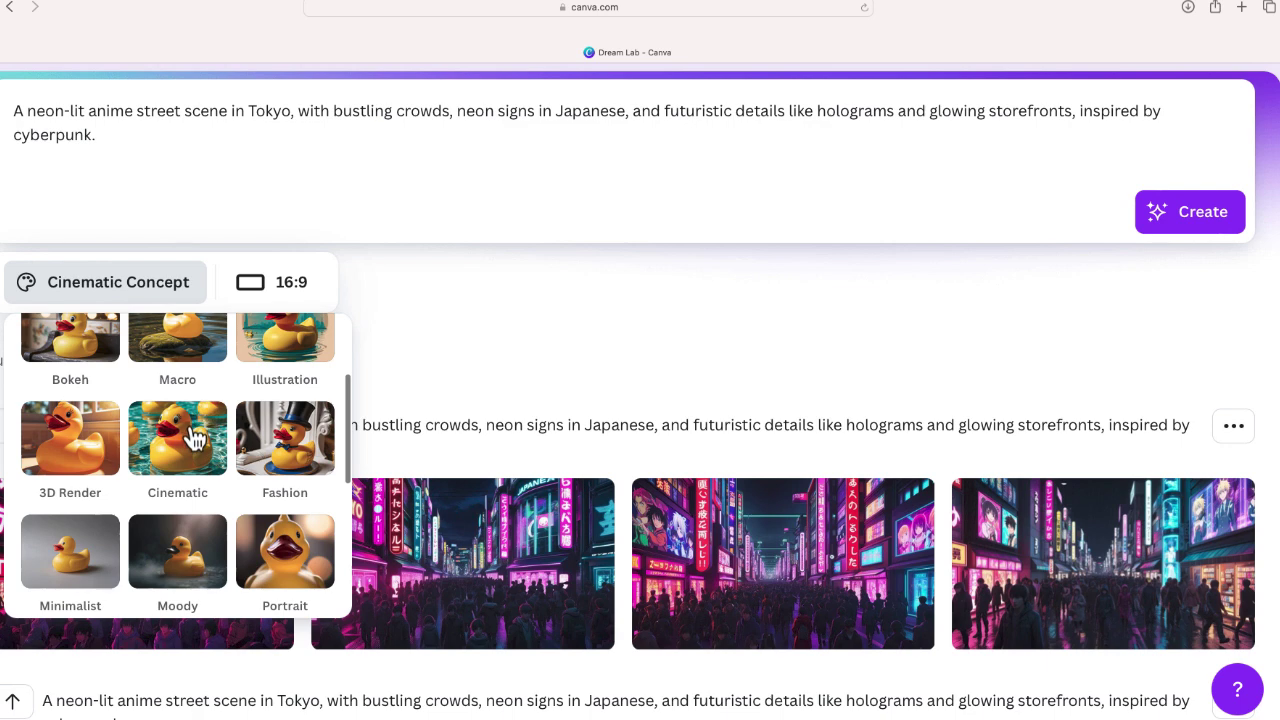
click(193, 438)
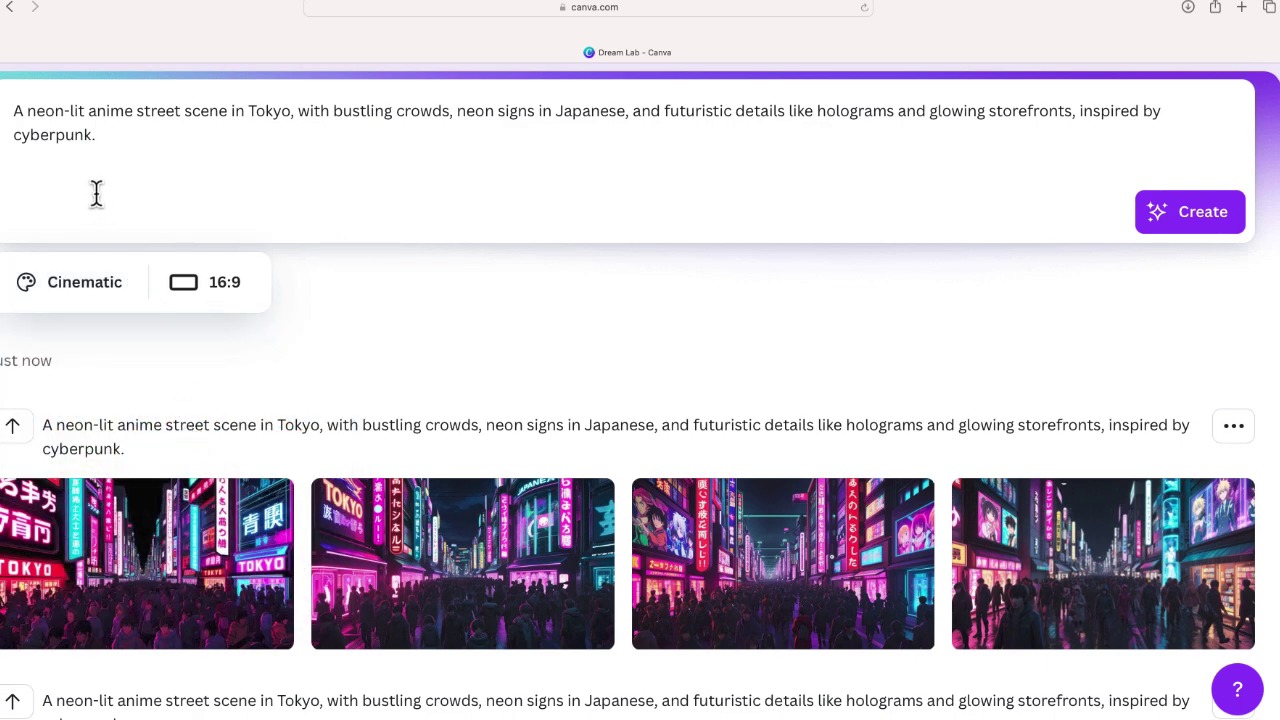
key(super+a)
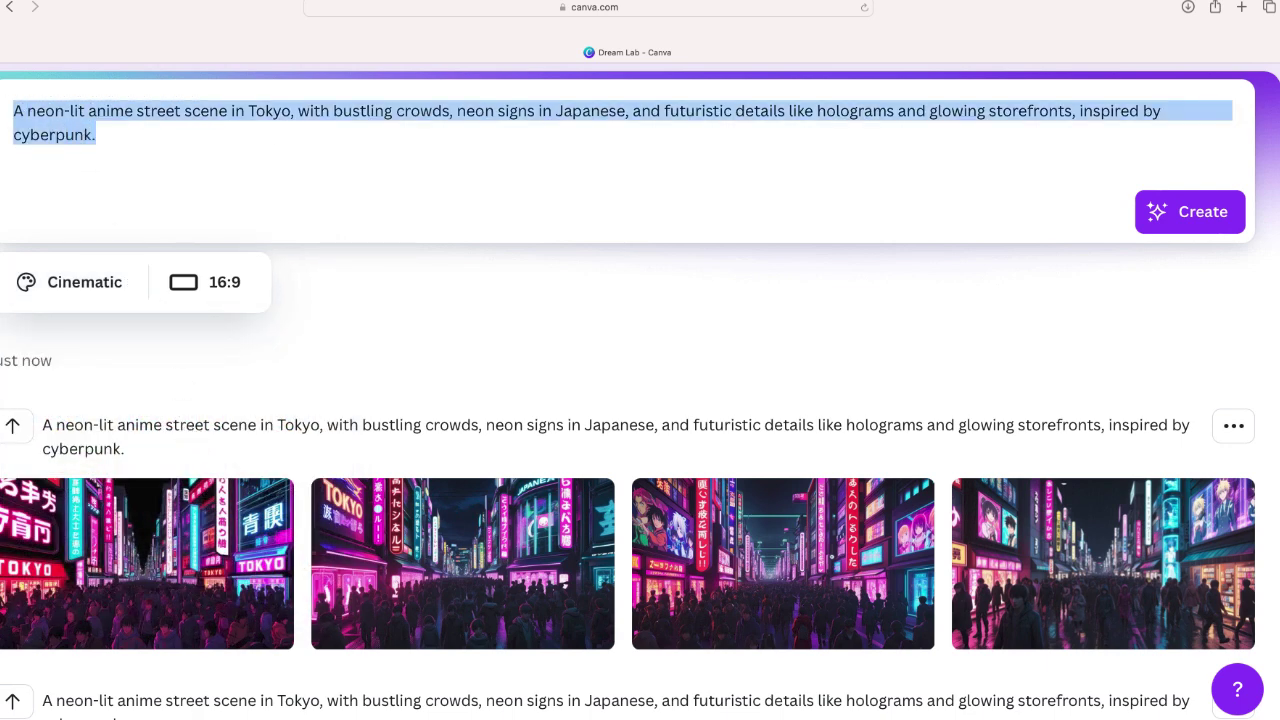
text(An image of SpongeBob Squarepants giving a thumb's up sign)
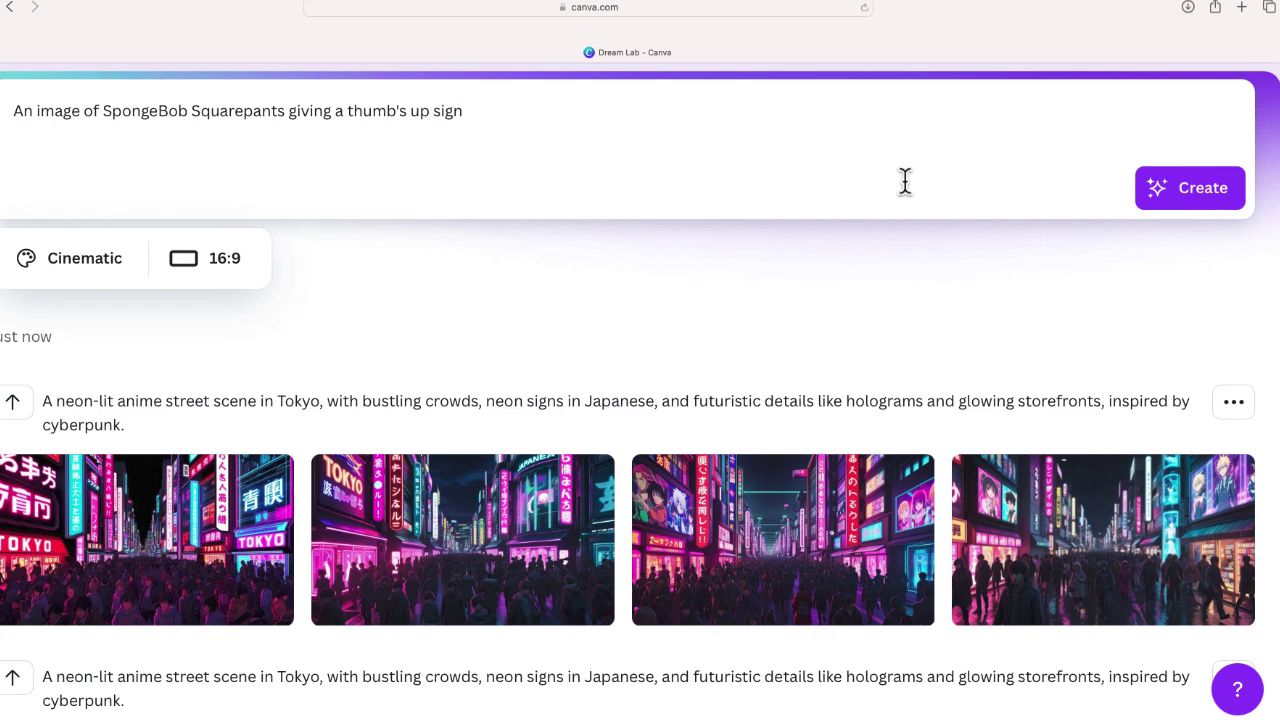
Submit the SpongeBob prompt, select the character's name in it, and retry generating.
click(1175, 205)
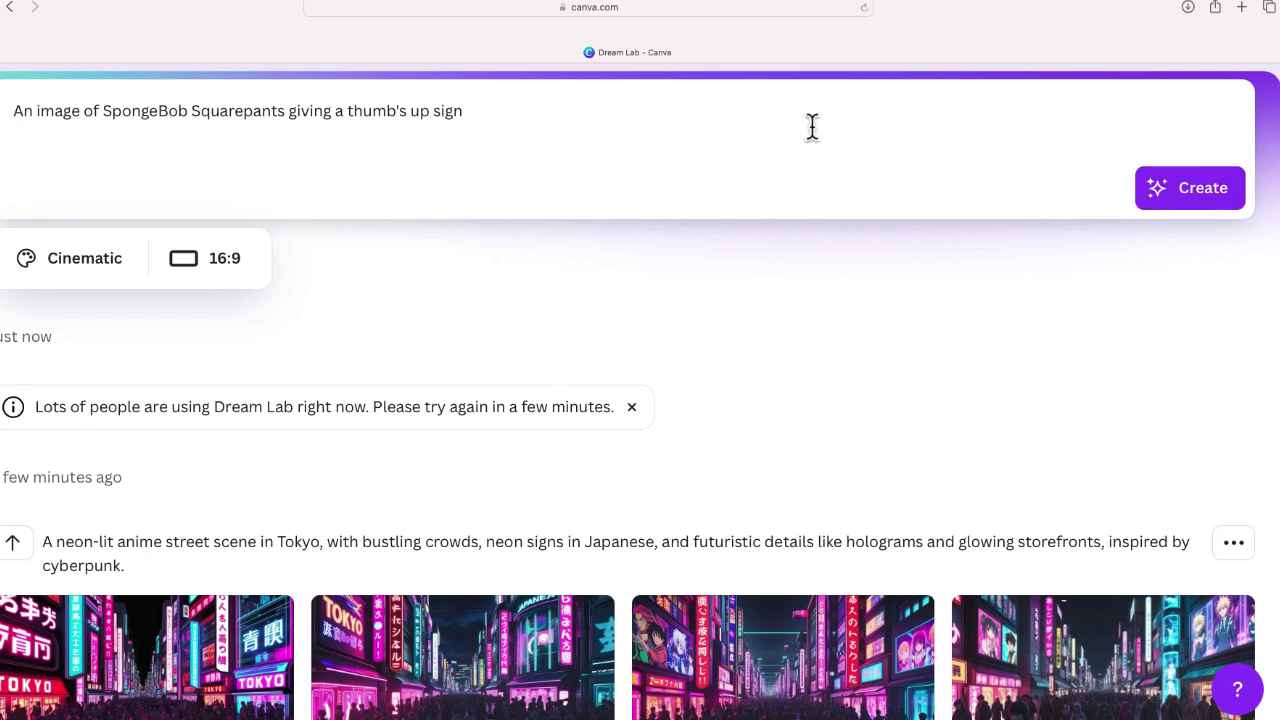
double_click(272, 110)
drag(286, 112, 122, 112)
click(1181, 205)
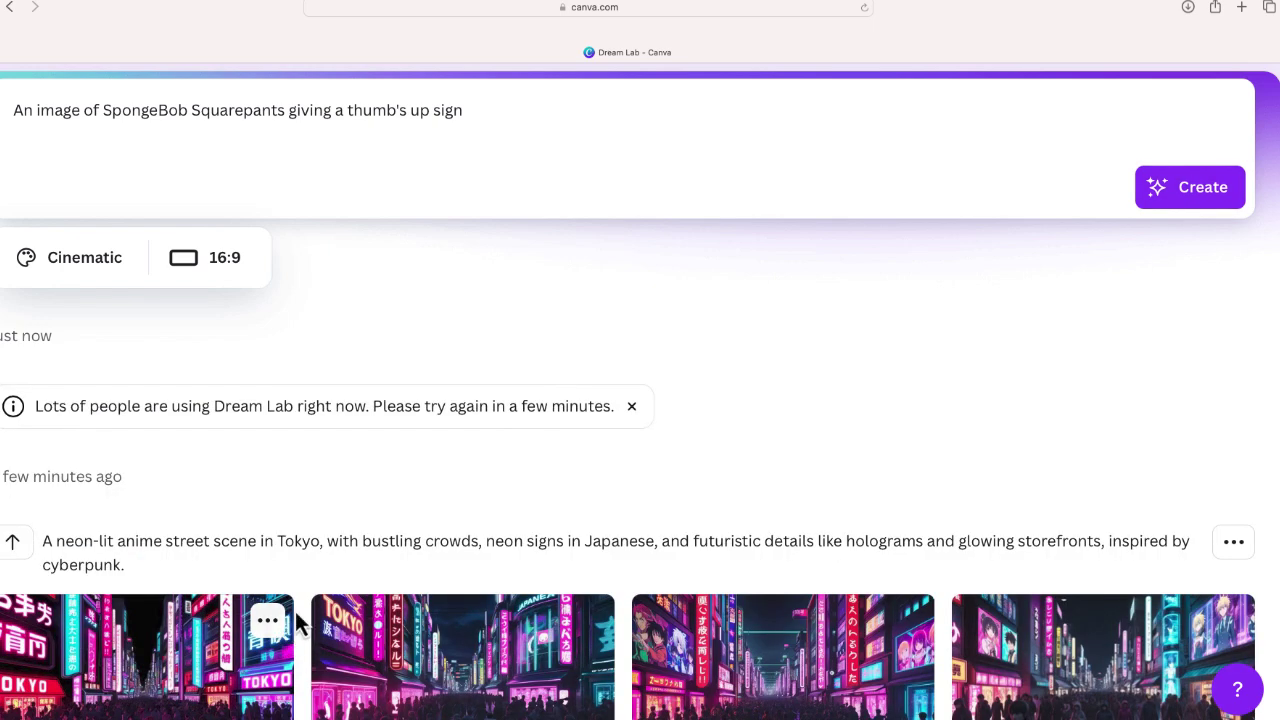
scroll(223, 531, down, 3)
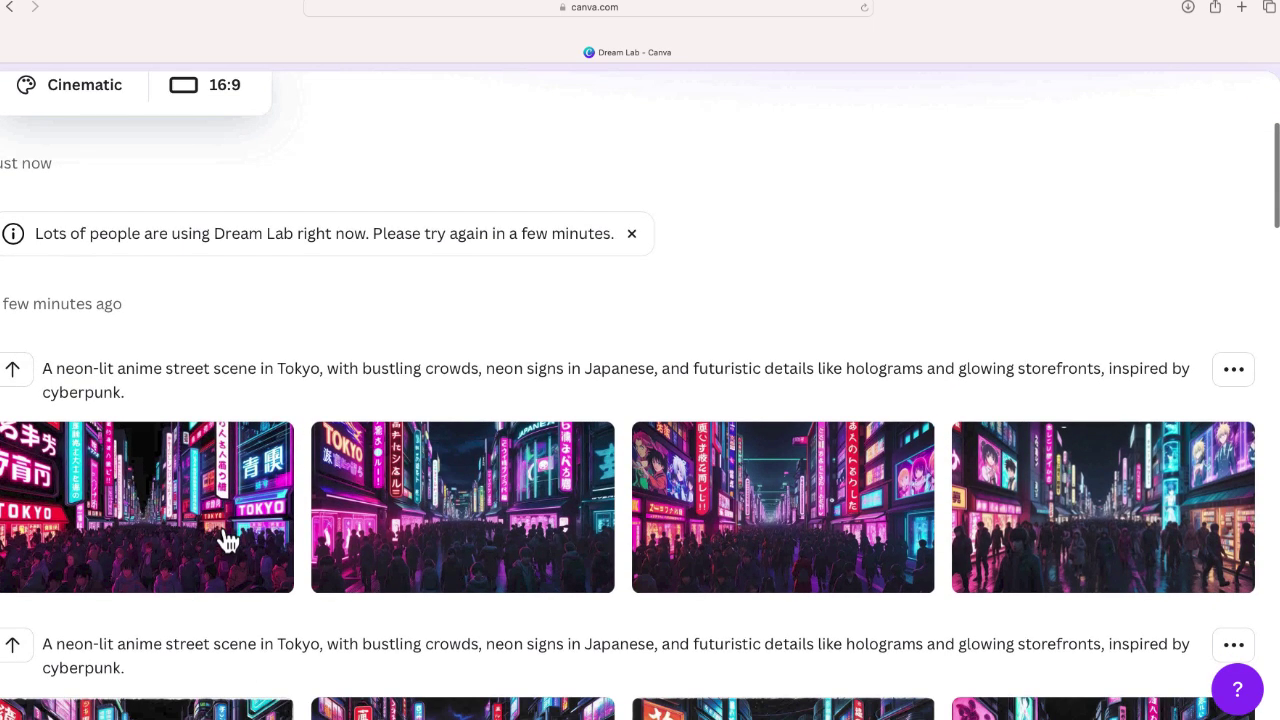
scroll(407, 545, up, 6)
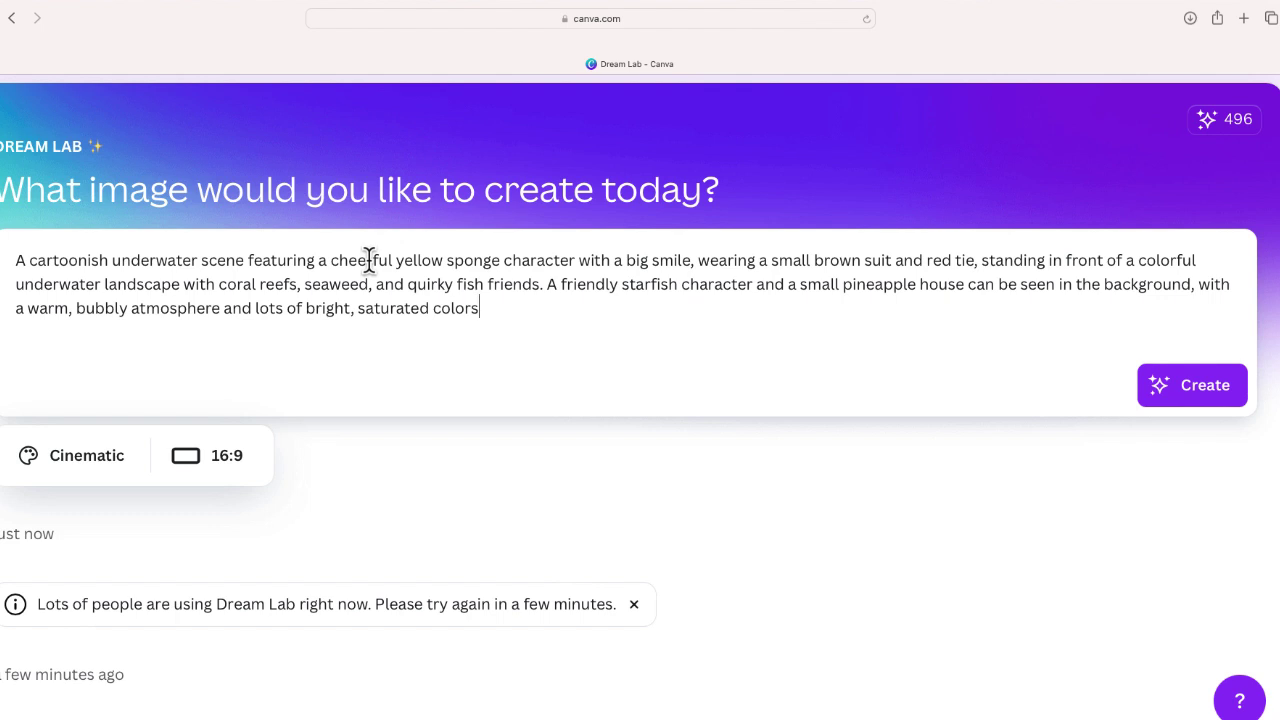
Generate four Cinematic underwater sponge images, then select the sponge character phrase in the prompt.
click(1187, 400)
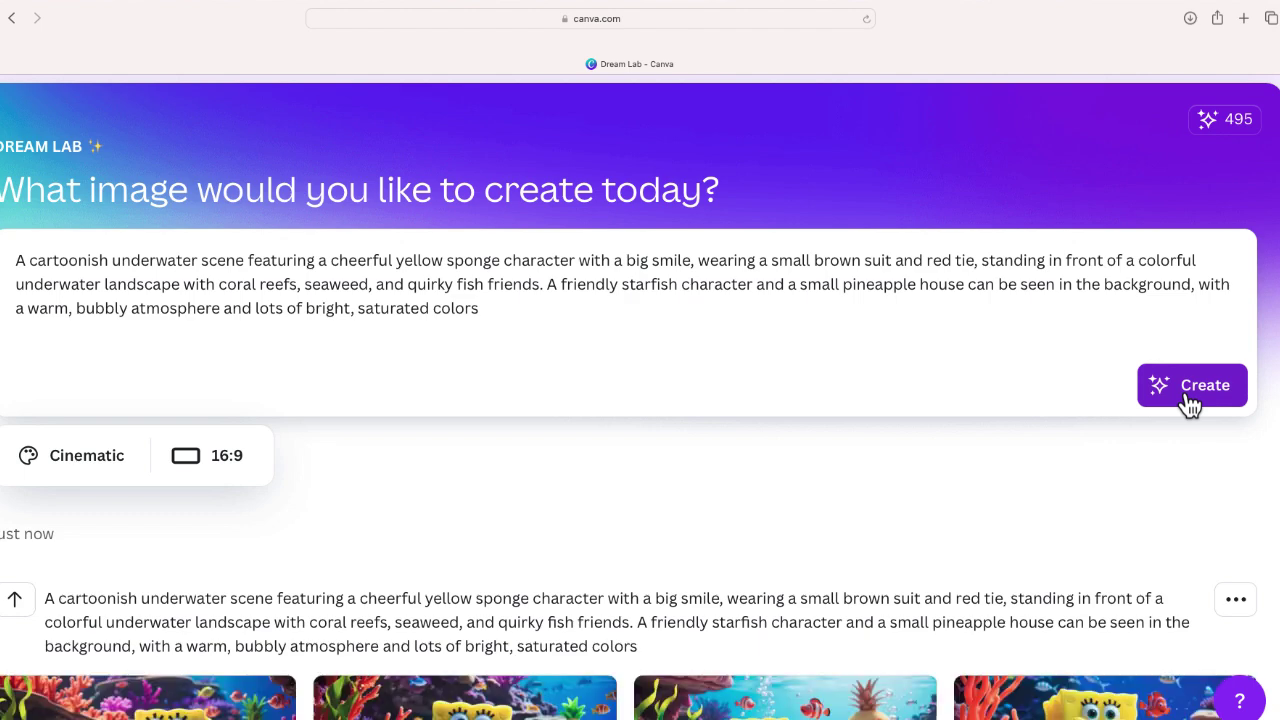
scroll(785, 457, down, 4)
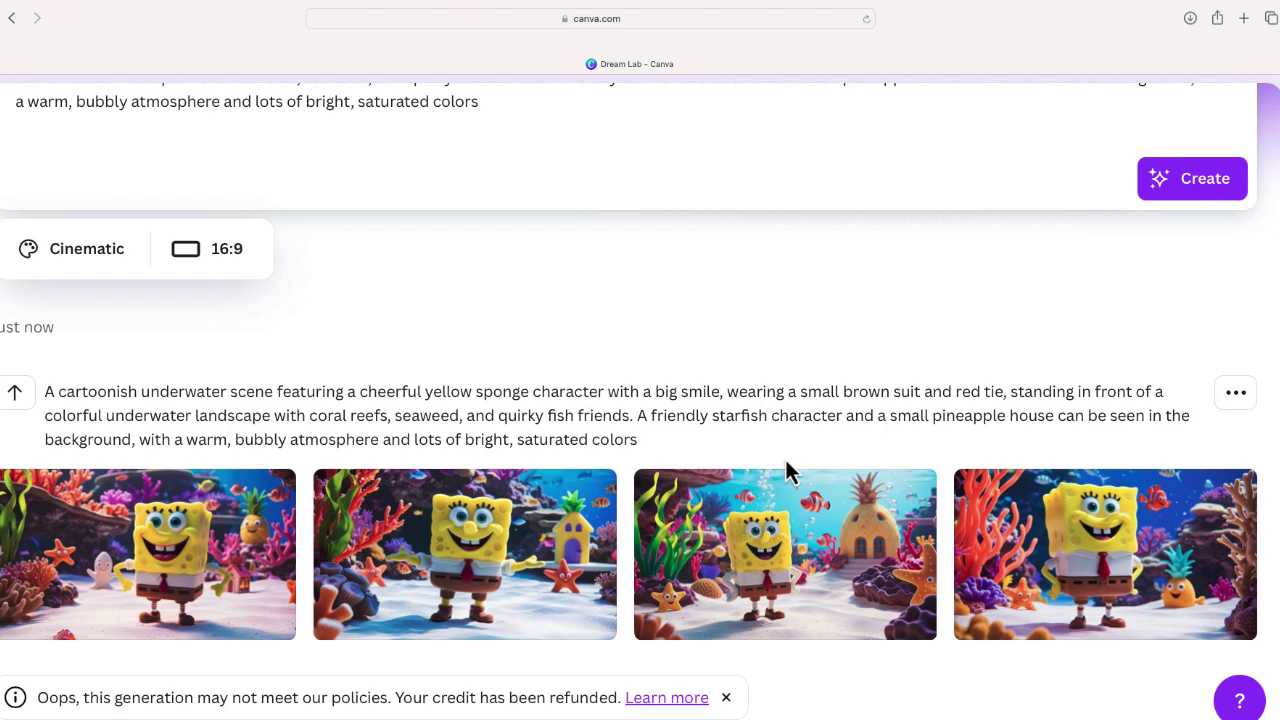
mouse_move(345, 602)
scroll(345, 600, down, 1)
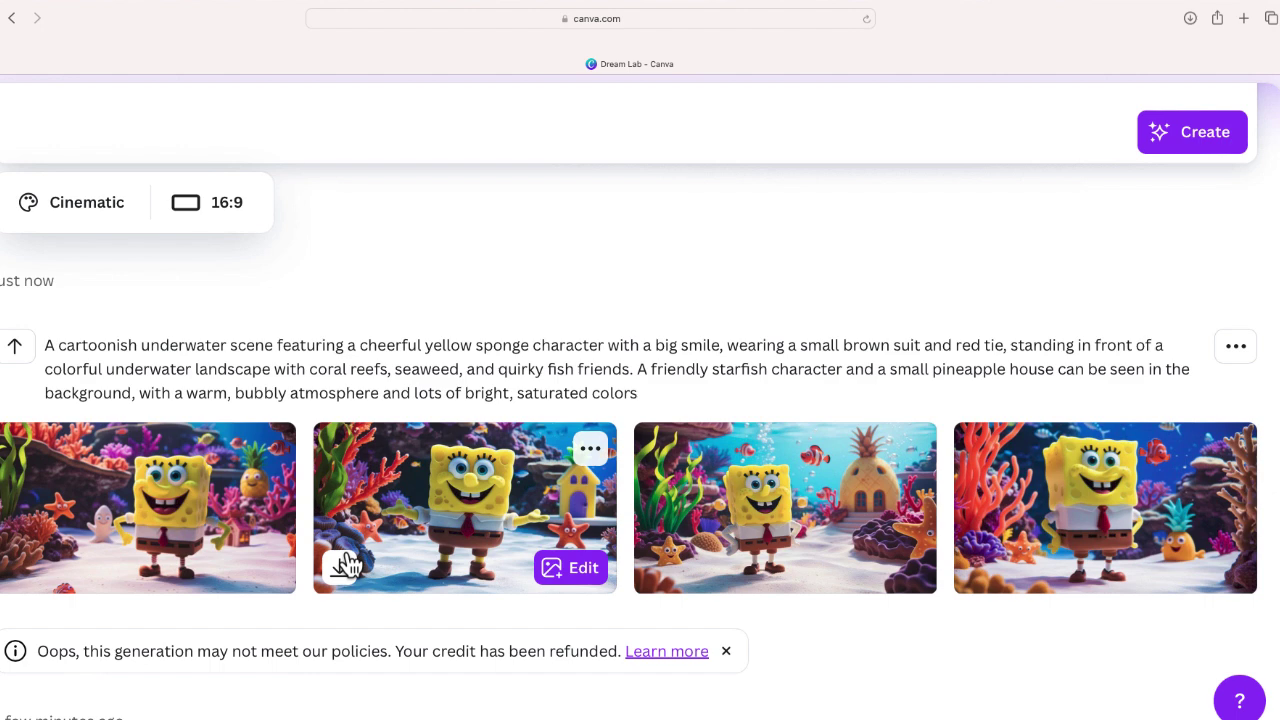
scroll(345, 565, up, 5)
drag(318, 260, 948, 260)
key(super+c)
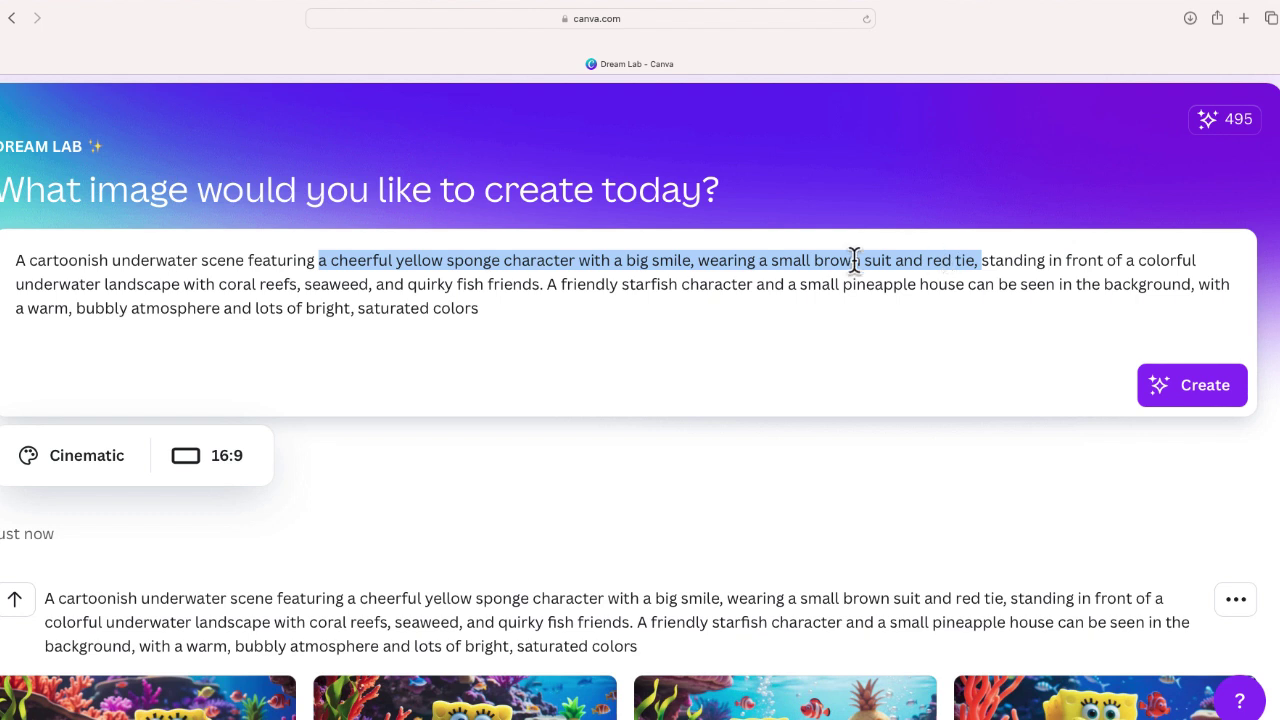
Clear the old prompt and switch the image style to Vector.
click(541, 332)
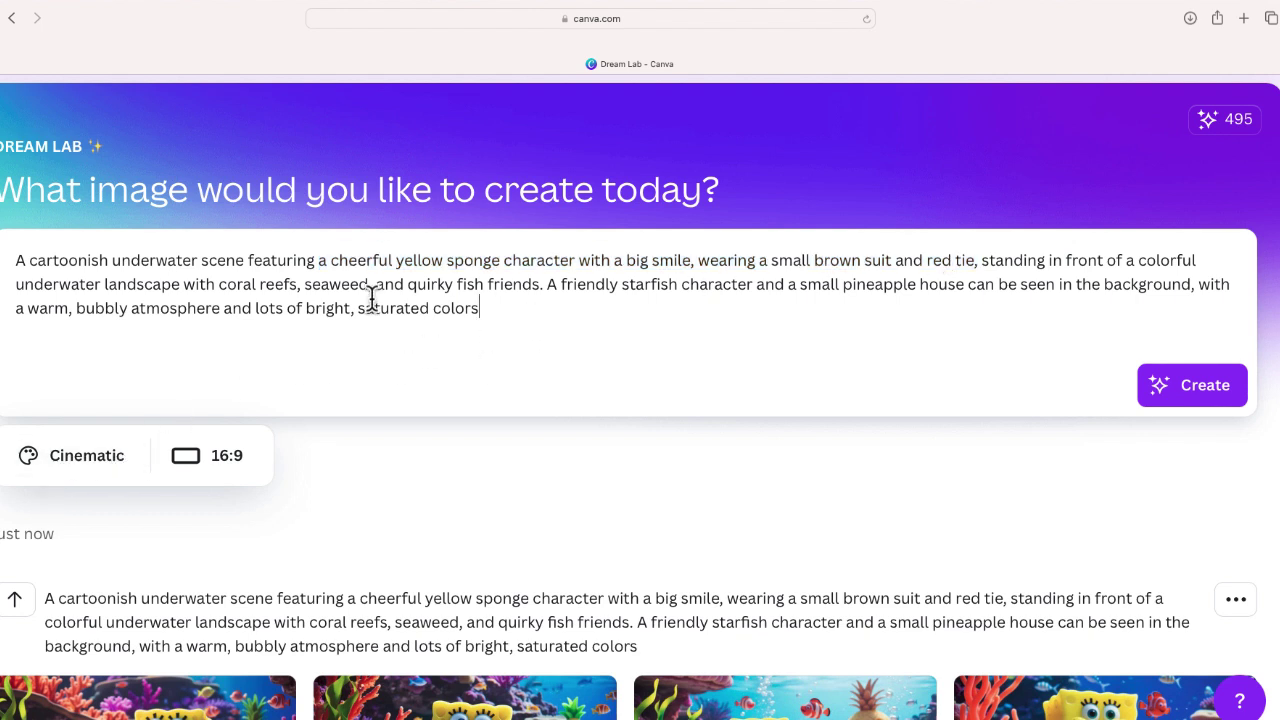
key(super+a)
key(BackSpace)
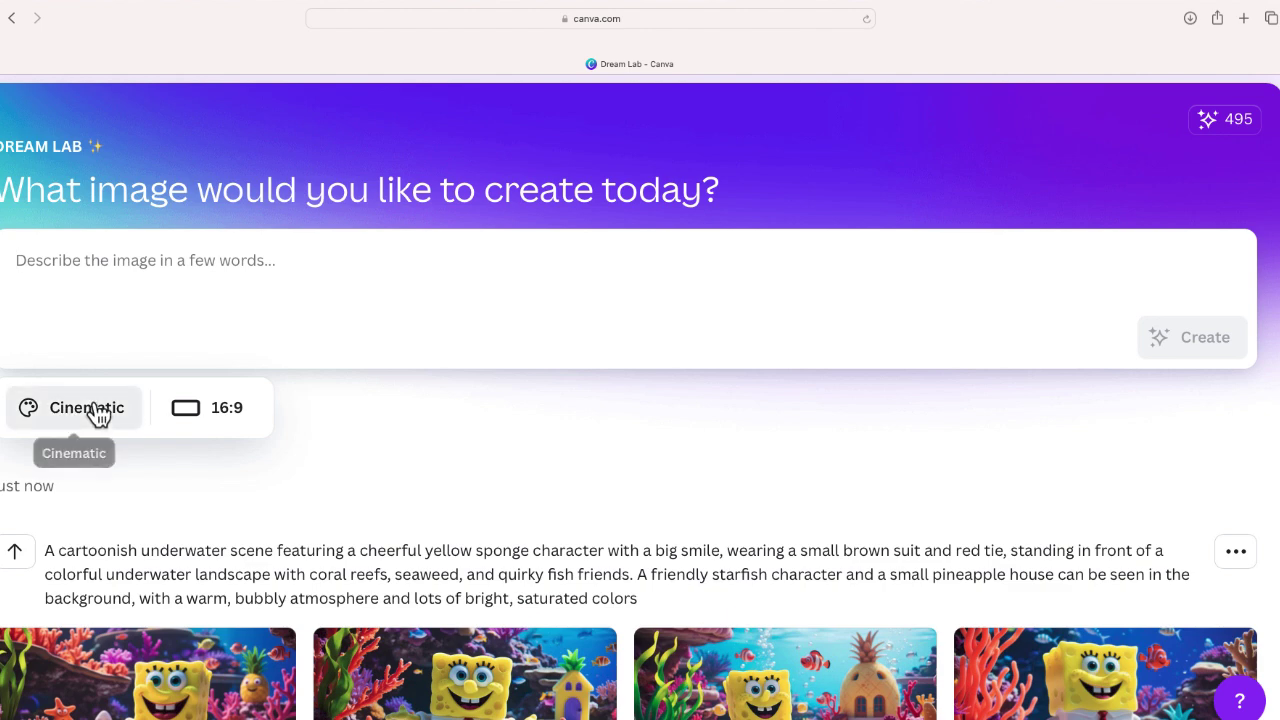
click(100, 414)
scroll(155, 660, down, 4)
scroll(150, 665, down, 5)
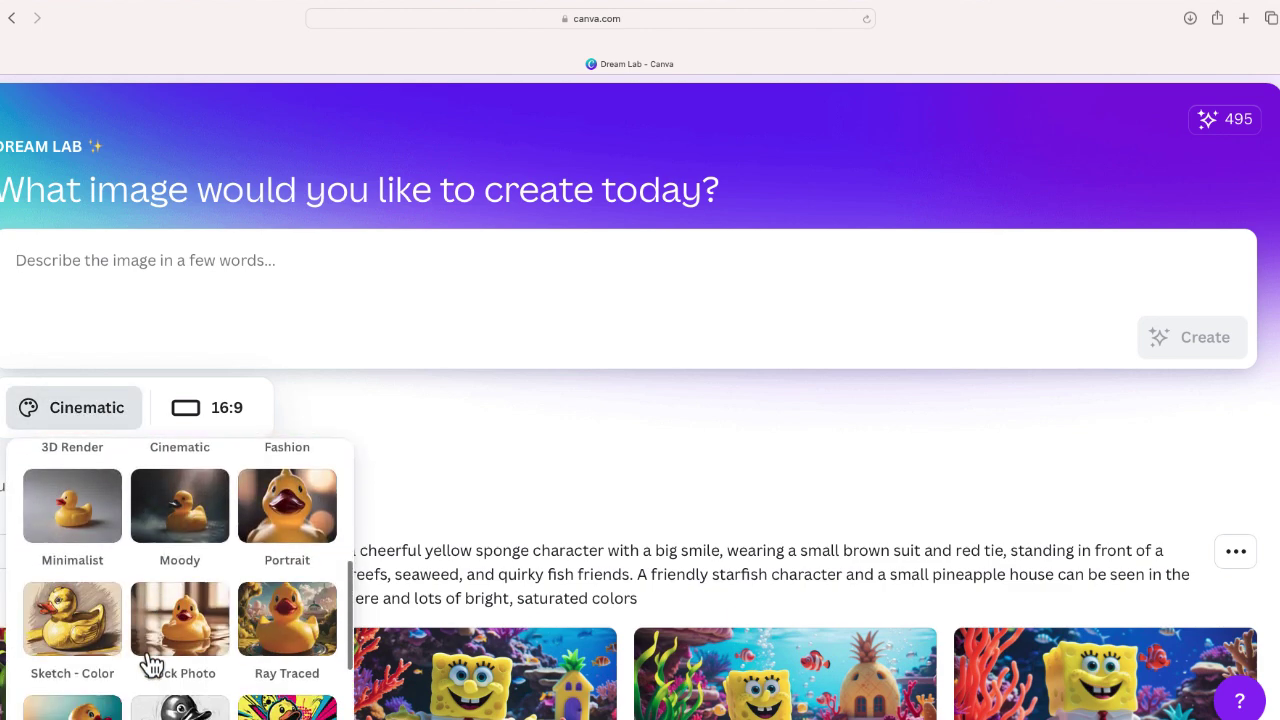
click(110, 684)
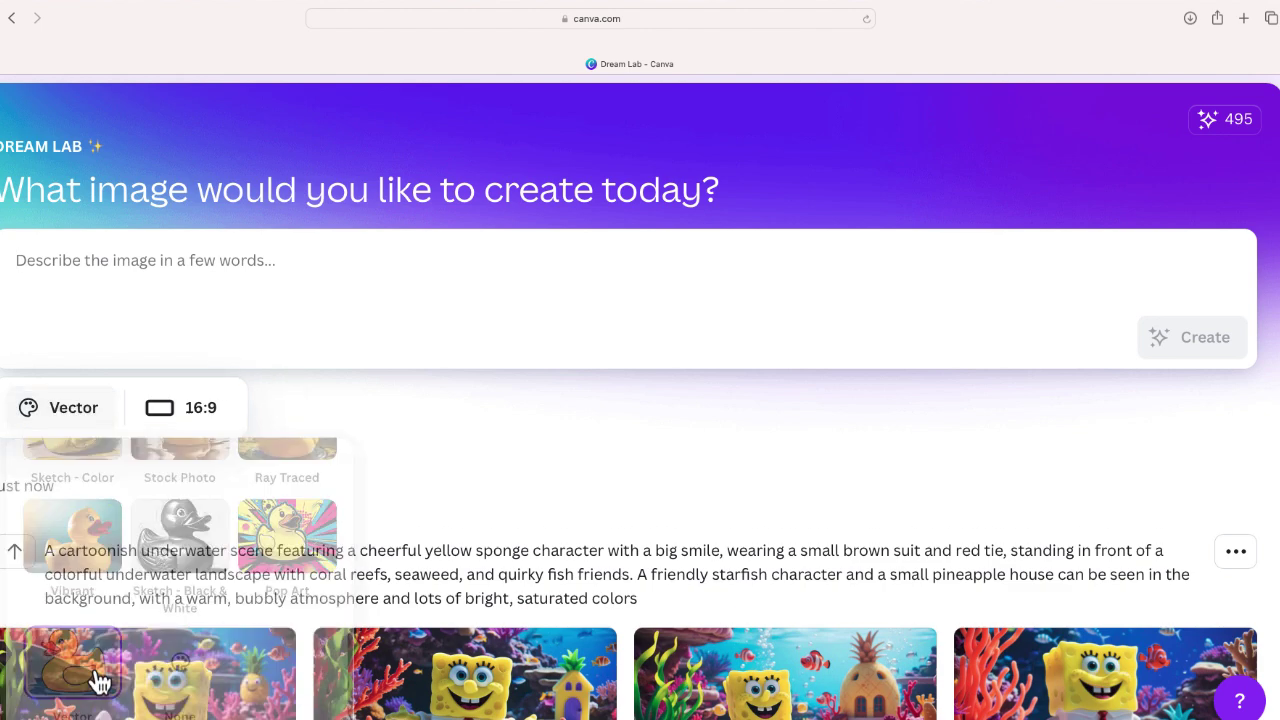
Generate images from the pasted prompt describing the yellow sponge character in a brown suit and red tie.
click(71, 268)
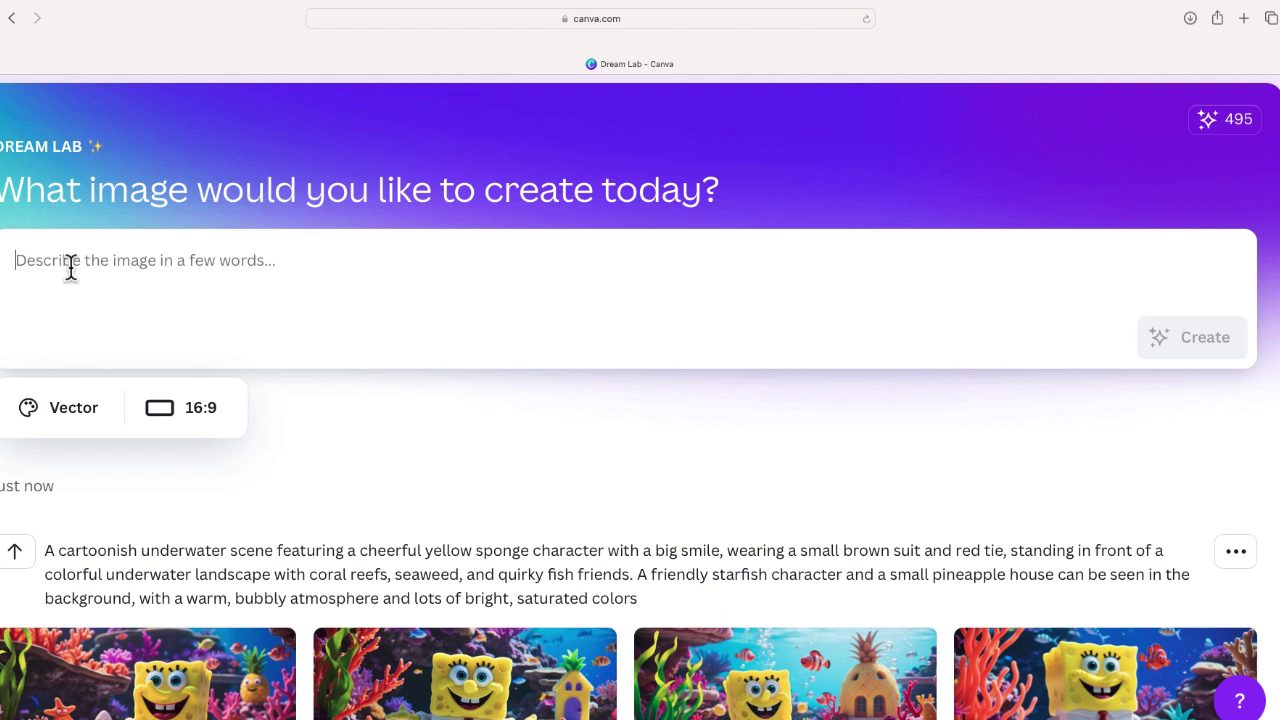
key(super+v)
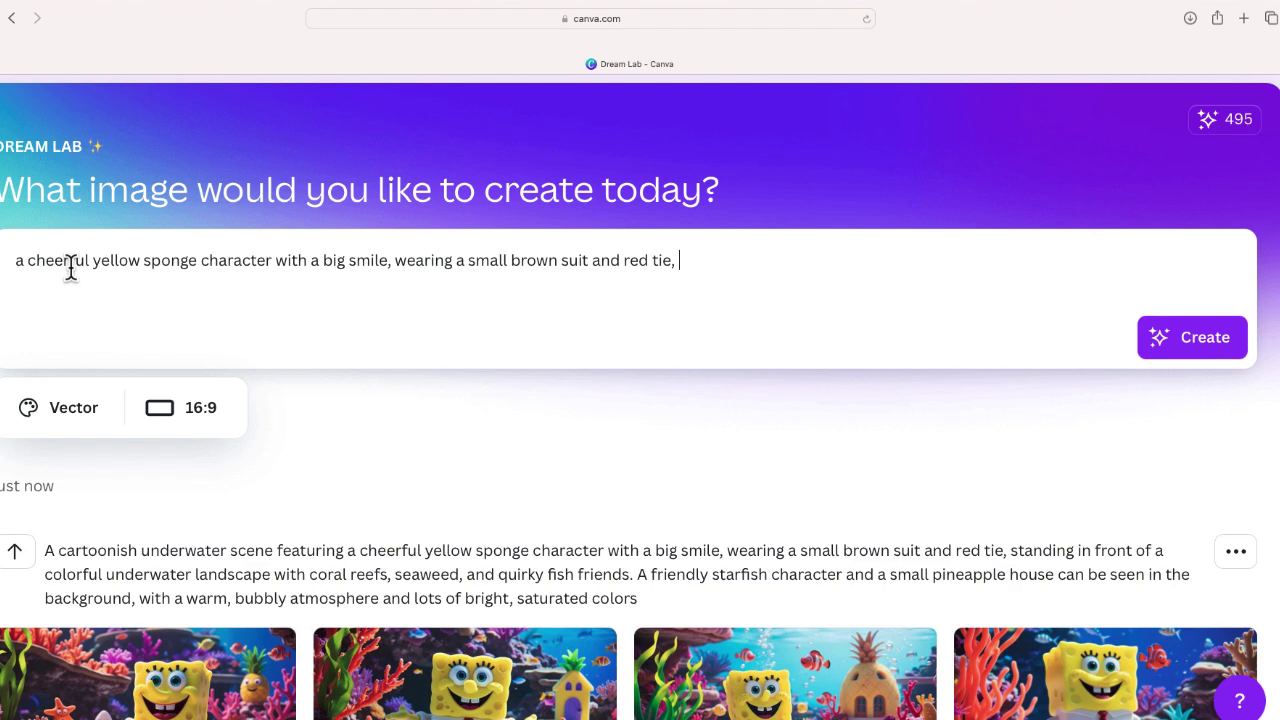
click(1190, 341)
scroll(382, 511, down, 2)
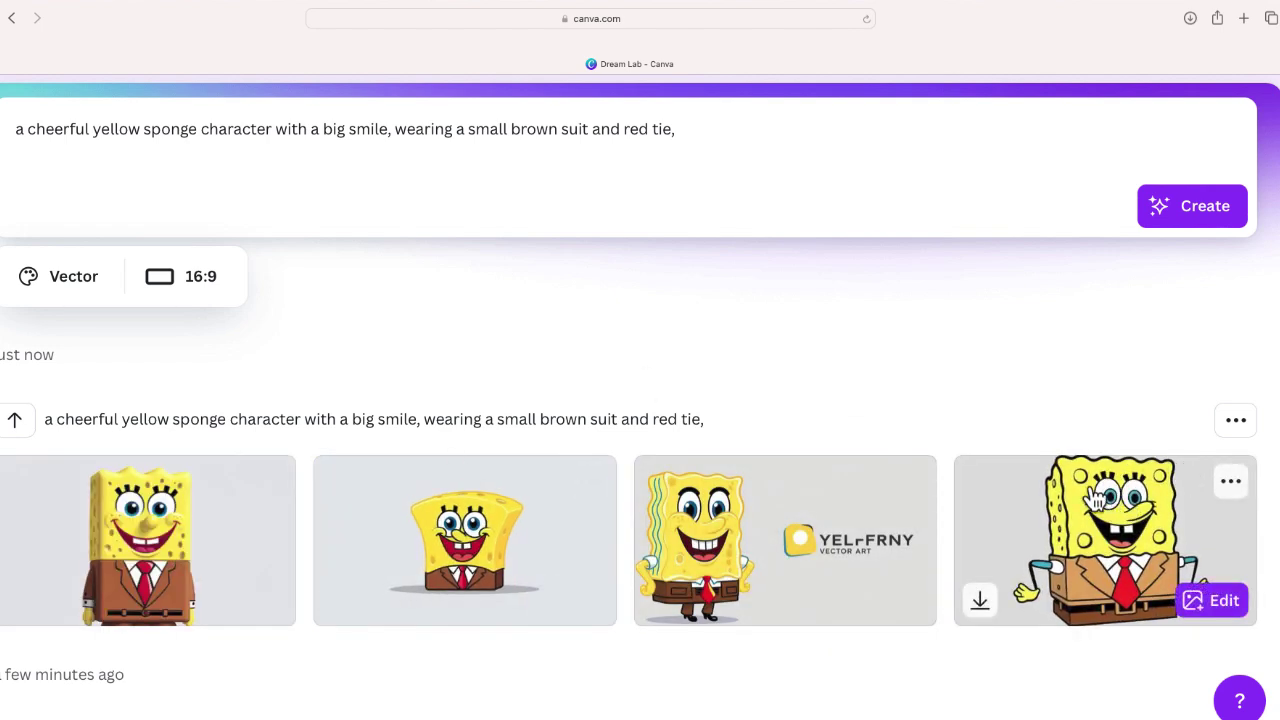
Download the first Vector sponge image as a .jpg and open it in Preview.
click(170, 548)
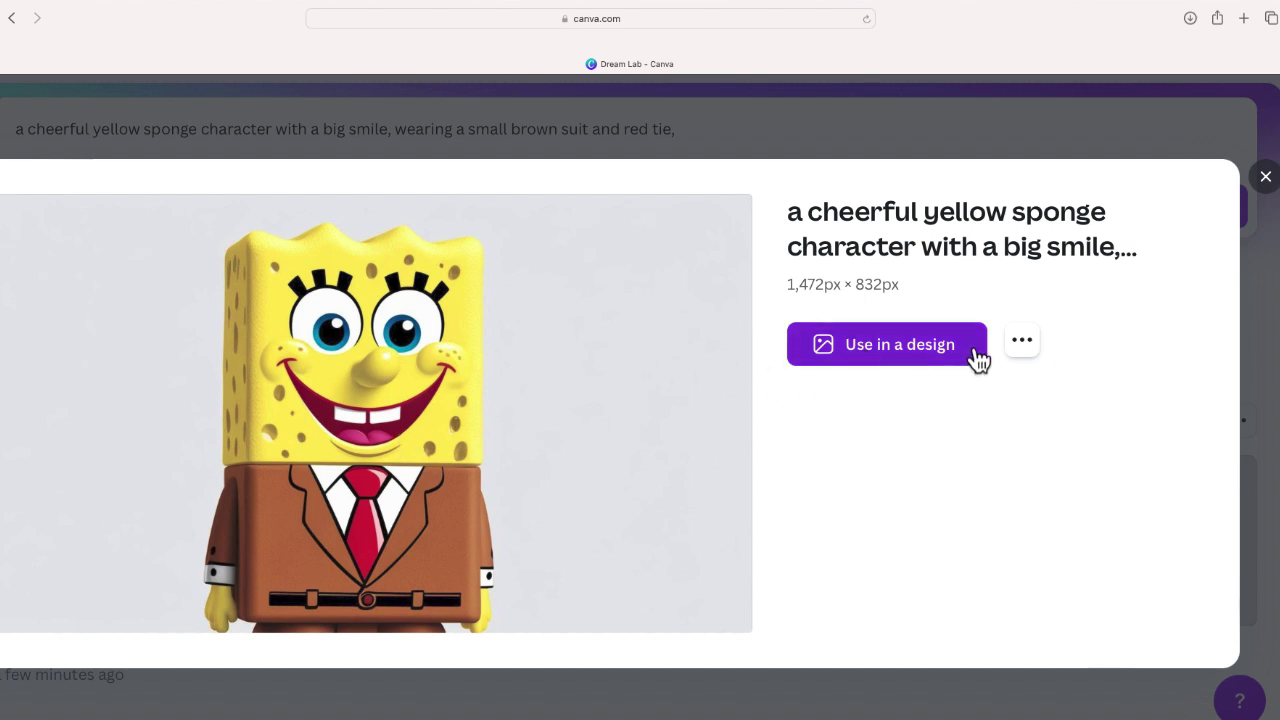
click(1024, 343)
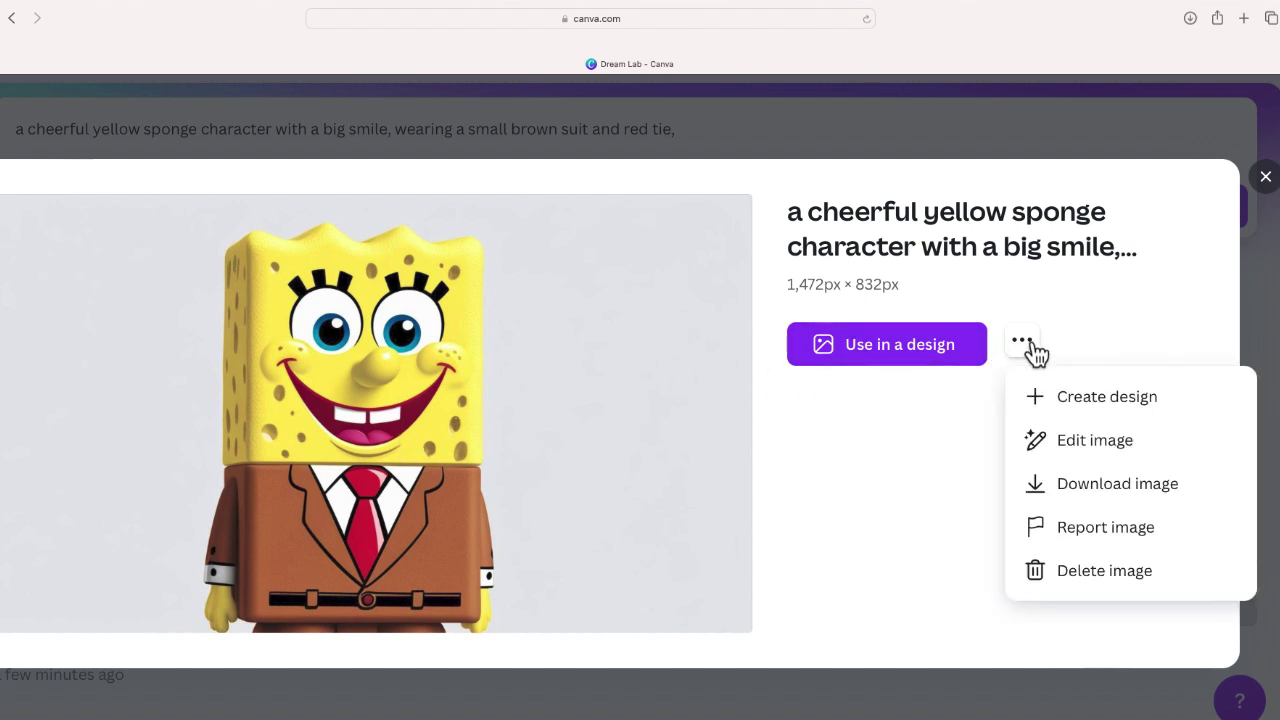
click(1069, 489)
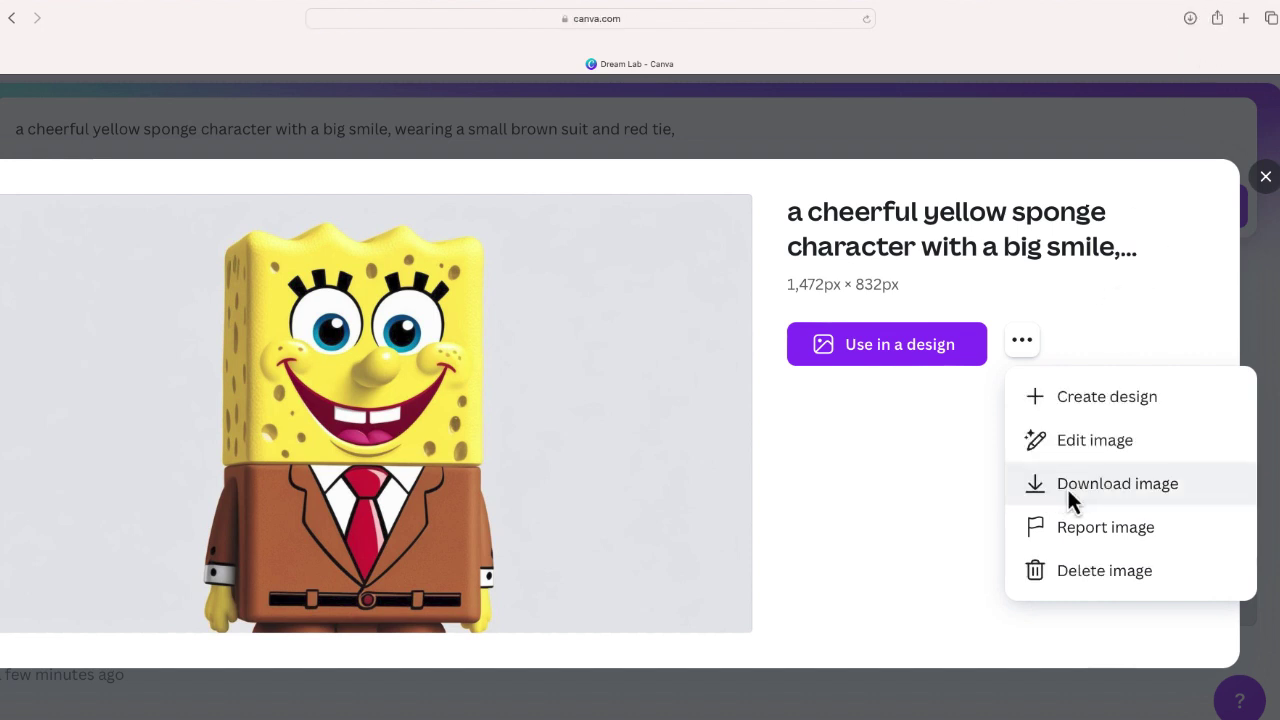
click(1190, 18)
double_click(1150, 82)
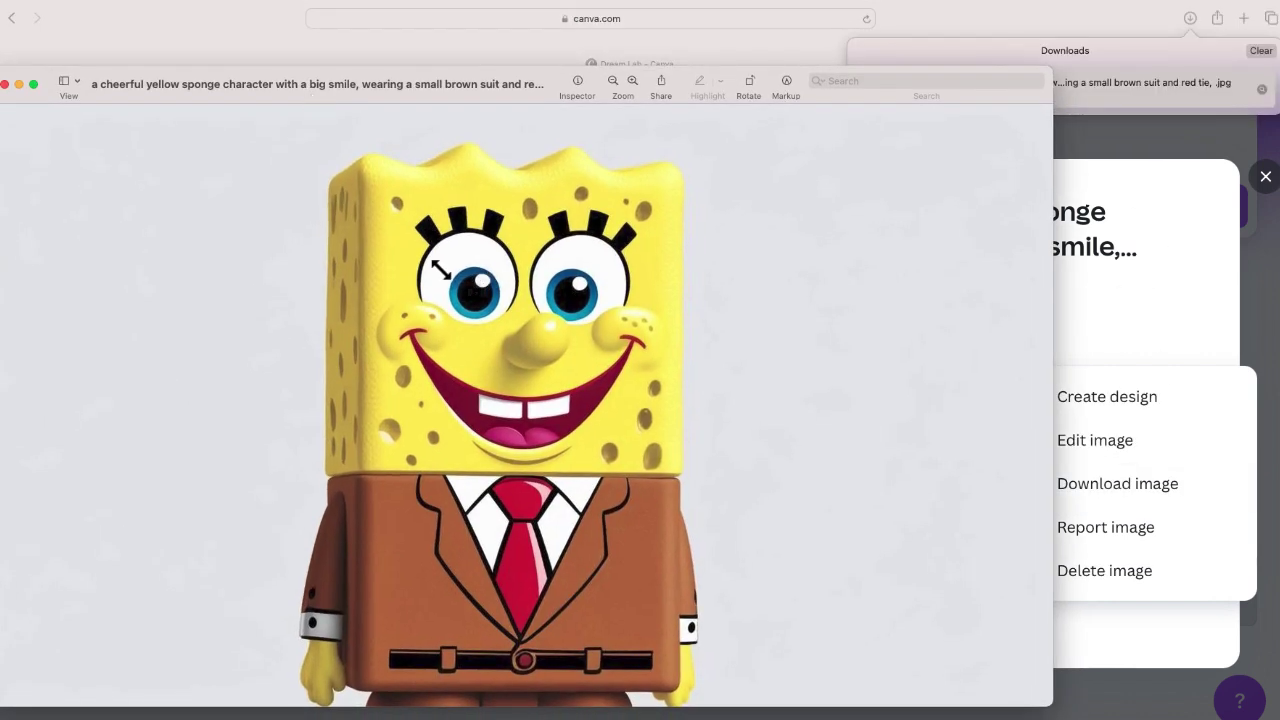
Select a small area around the sponge character's left eye in Preview.
mouse_move(497, 284)
mouse_down()
mouse_move(436, 279)
mouse_move(490, 288)
mouse_up()
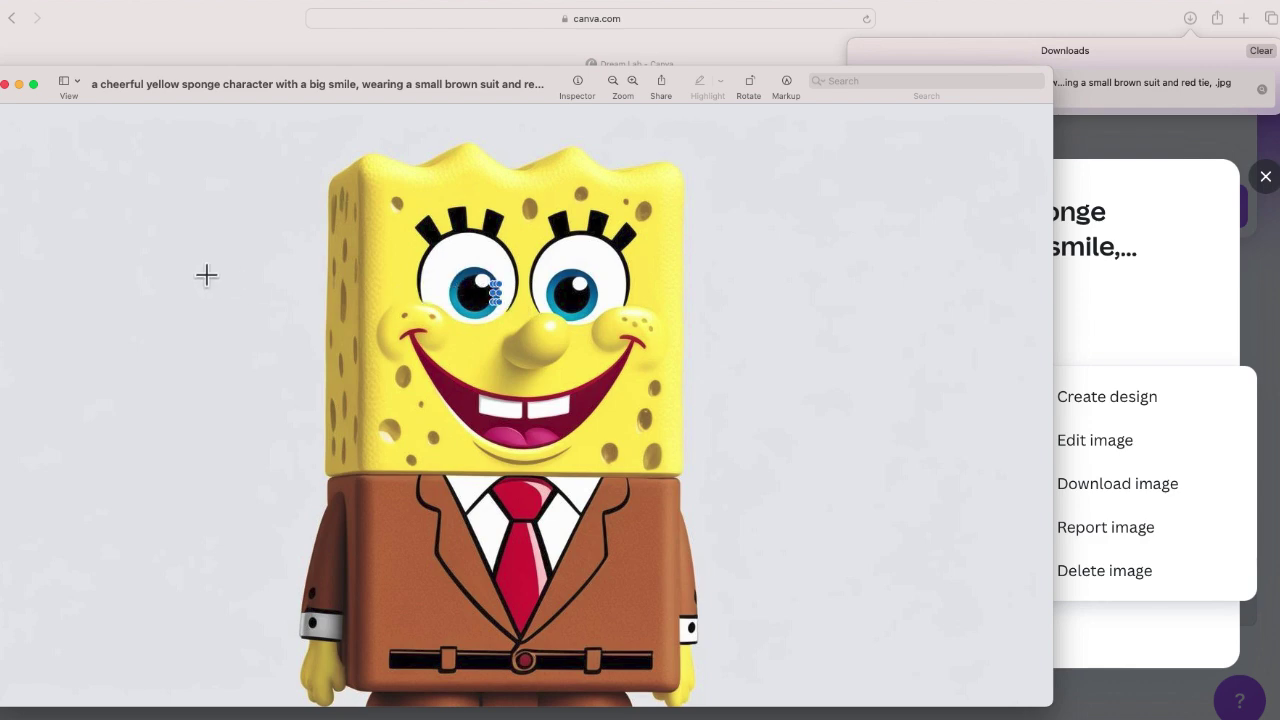